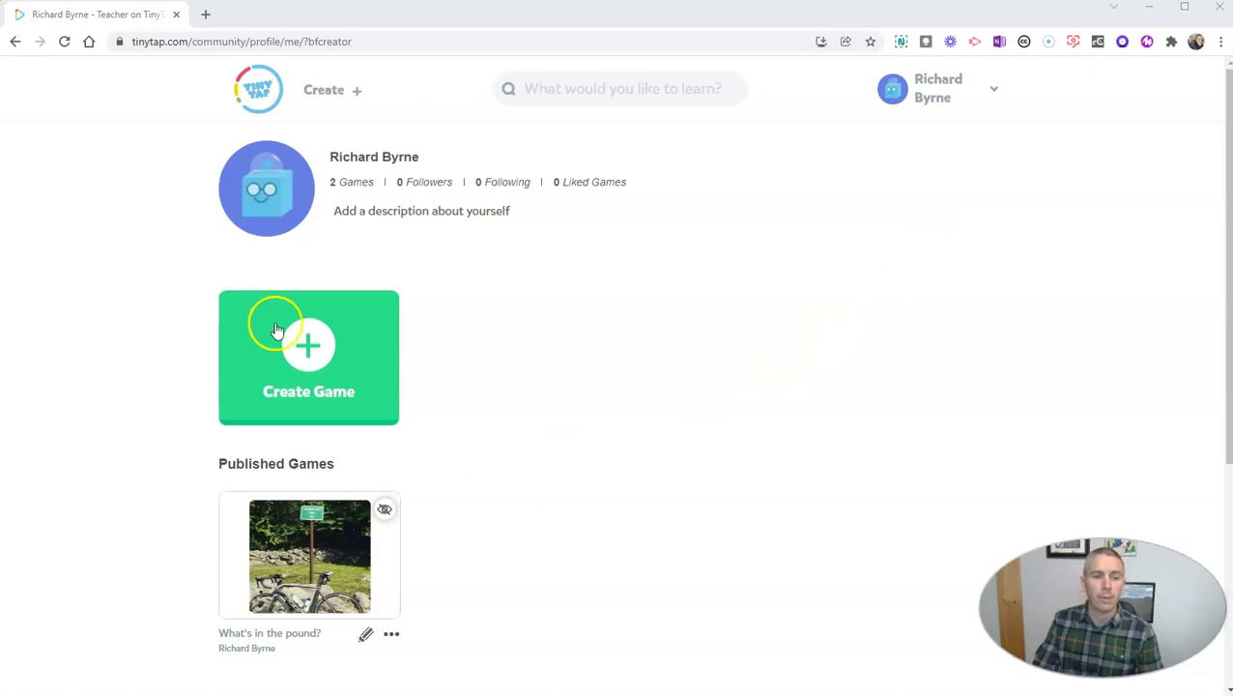
Create a new game and name it "Ball Sports"
left_click(313, 353)
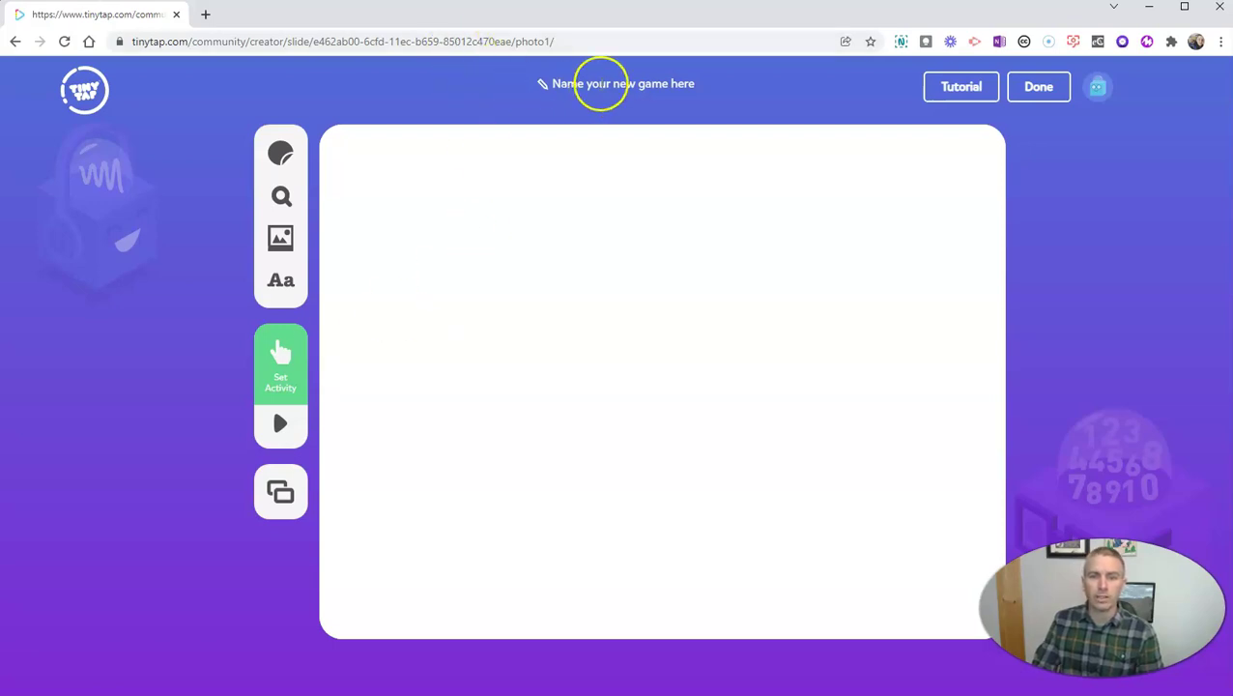
left_click(600, 85)
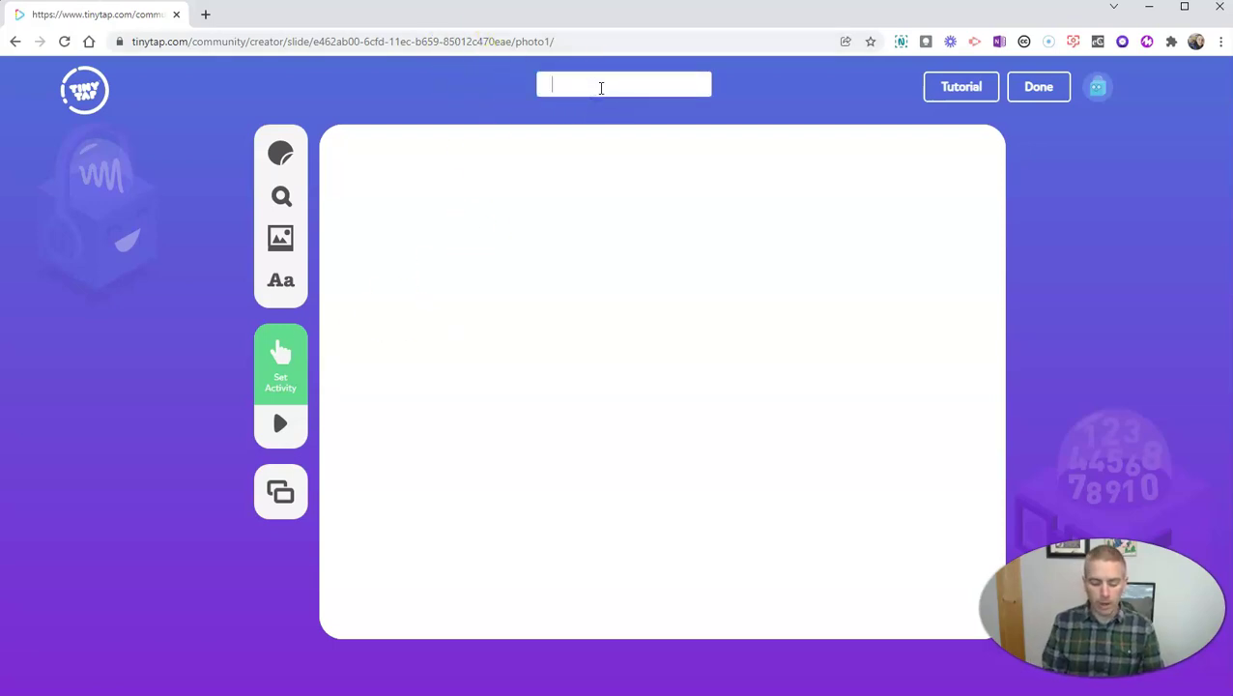
type("S")
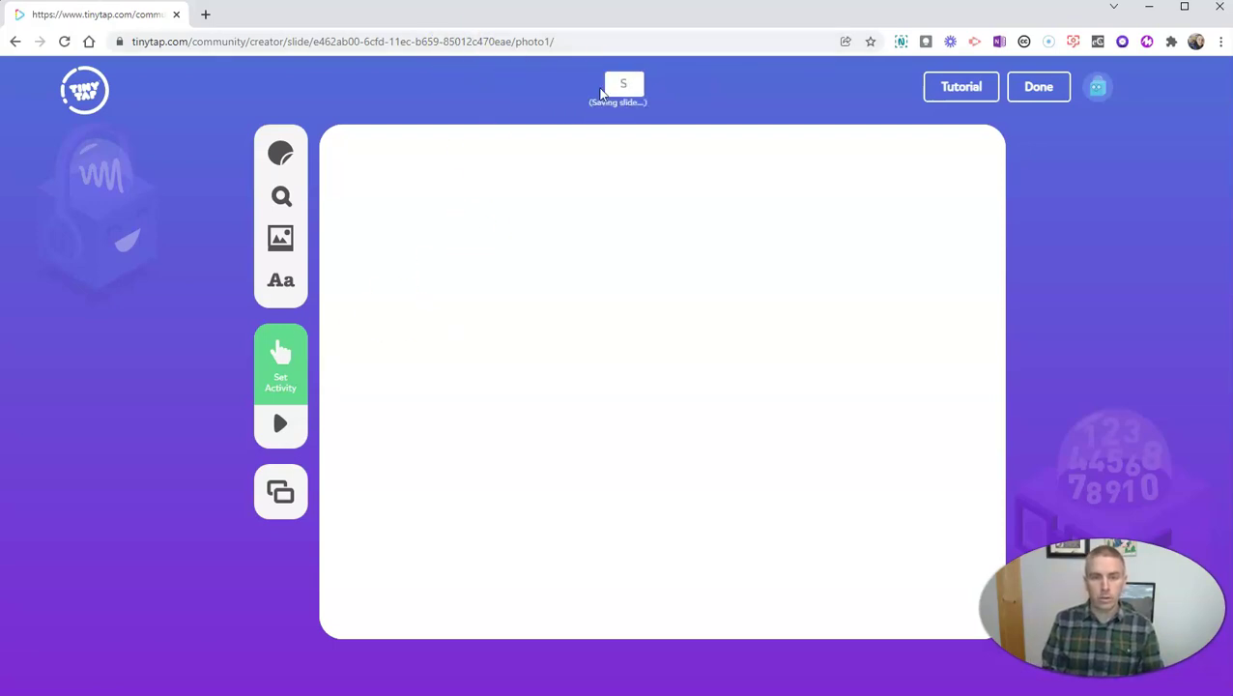
key("BackSpace")
type("Ball Spor")
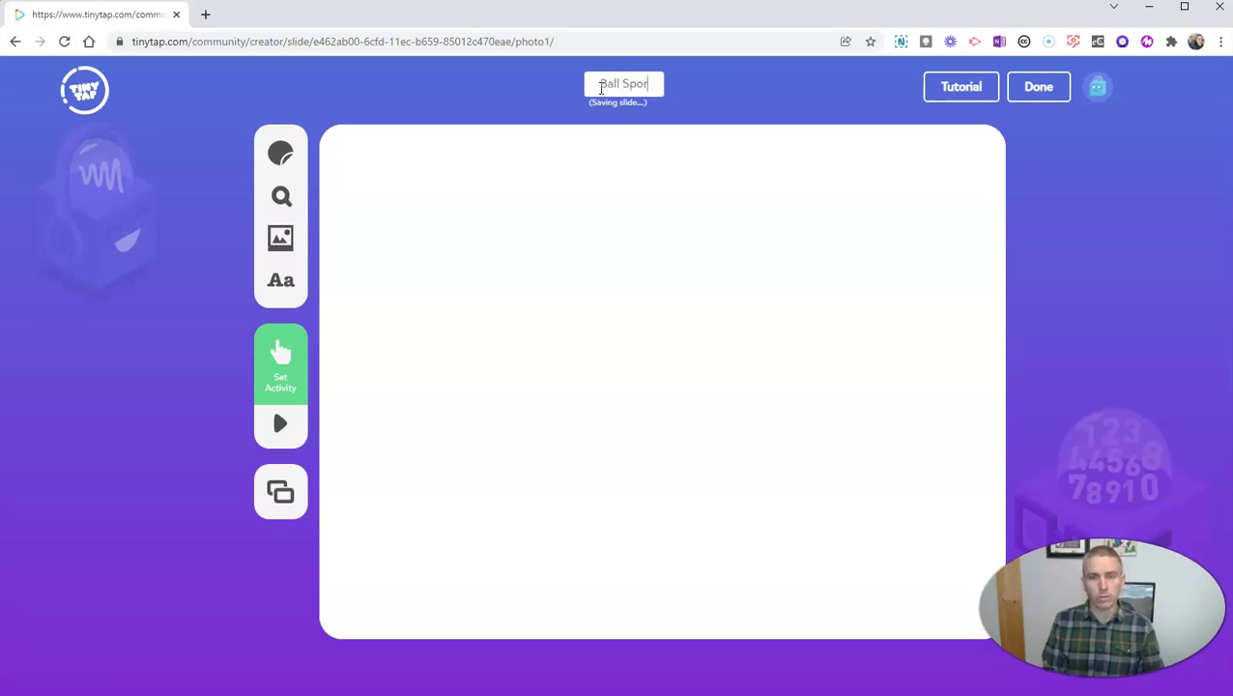
type("ts")
left_click(516, 258)
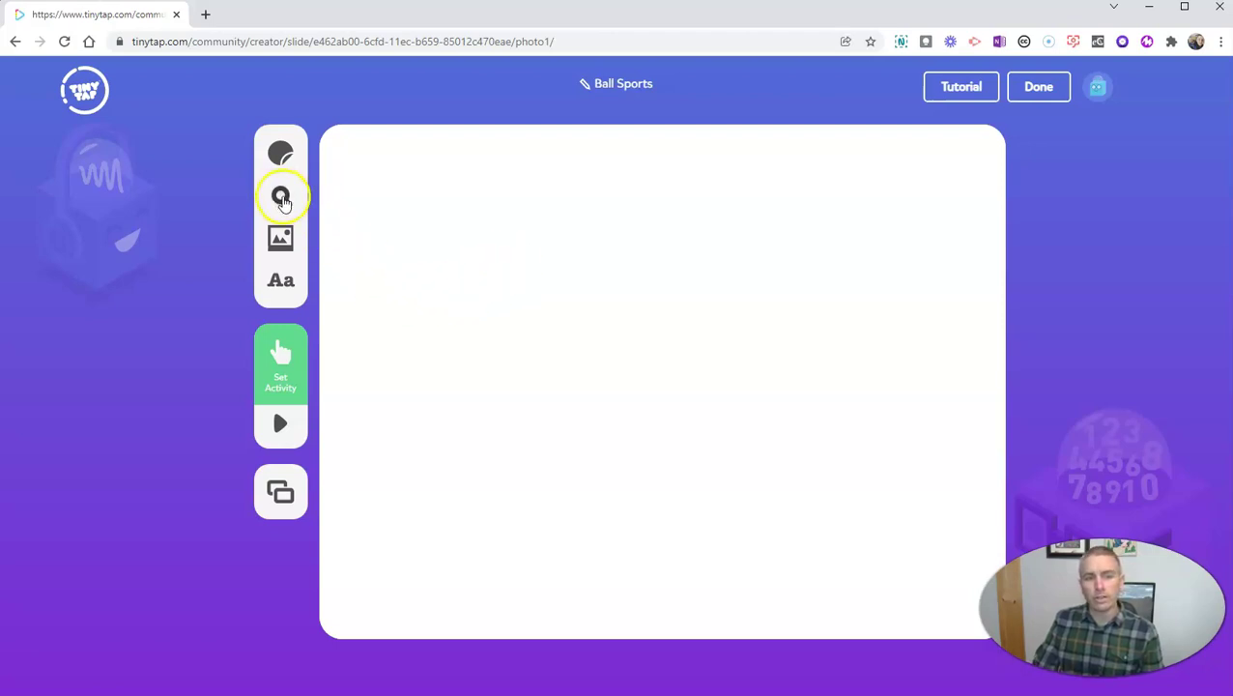
Search the web images for "baseball" photos, limited to Royalty Free and No Background
left_click(281, 197)
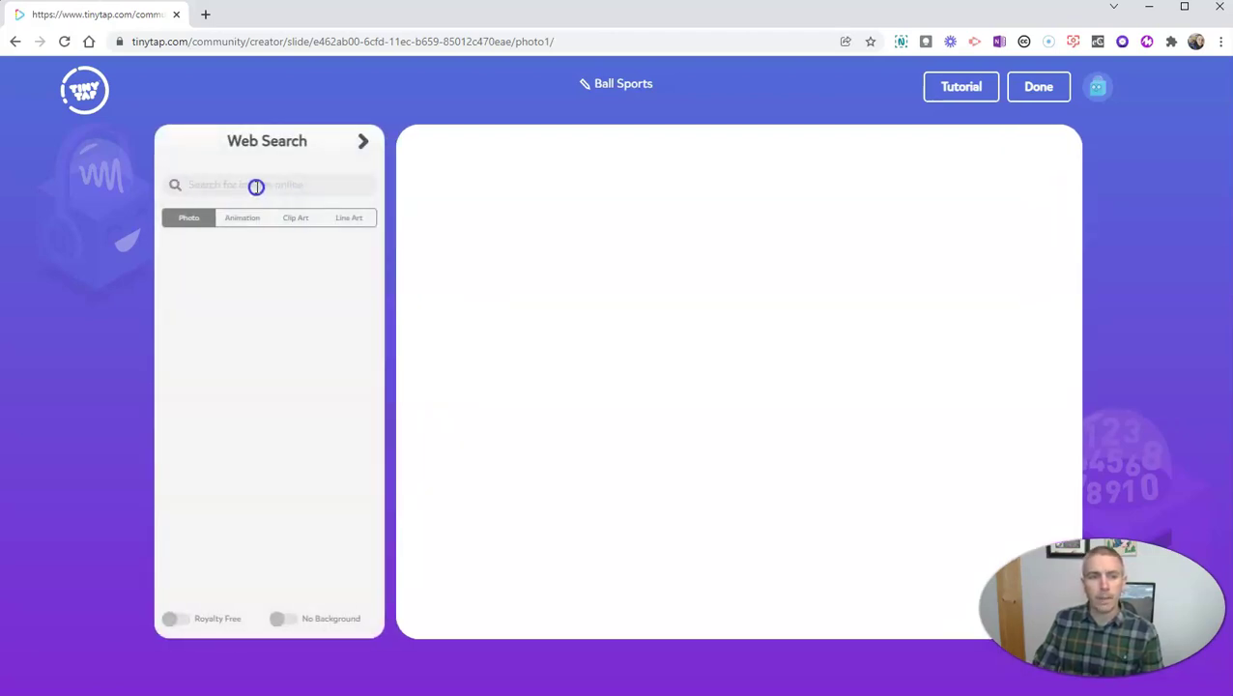
type("baseball")
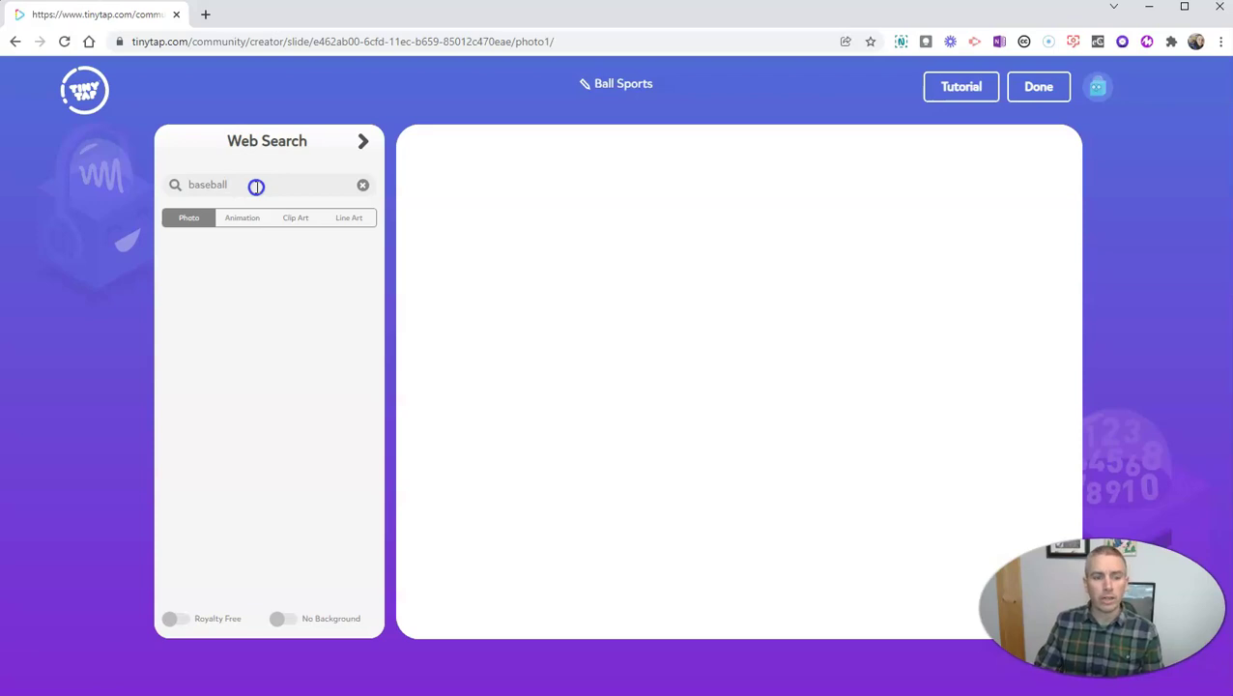
left_click(177, 626)
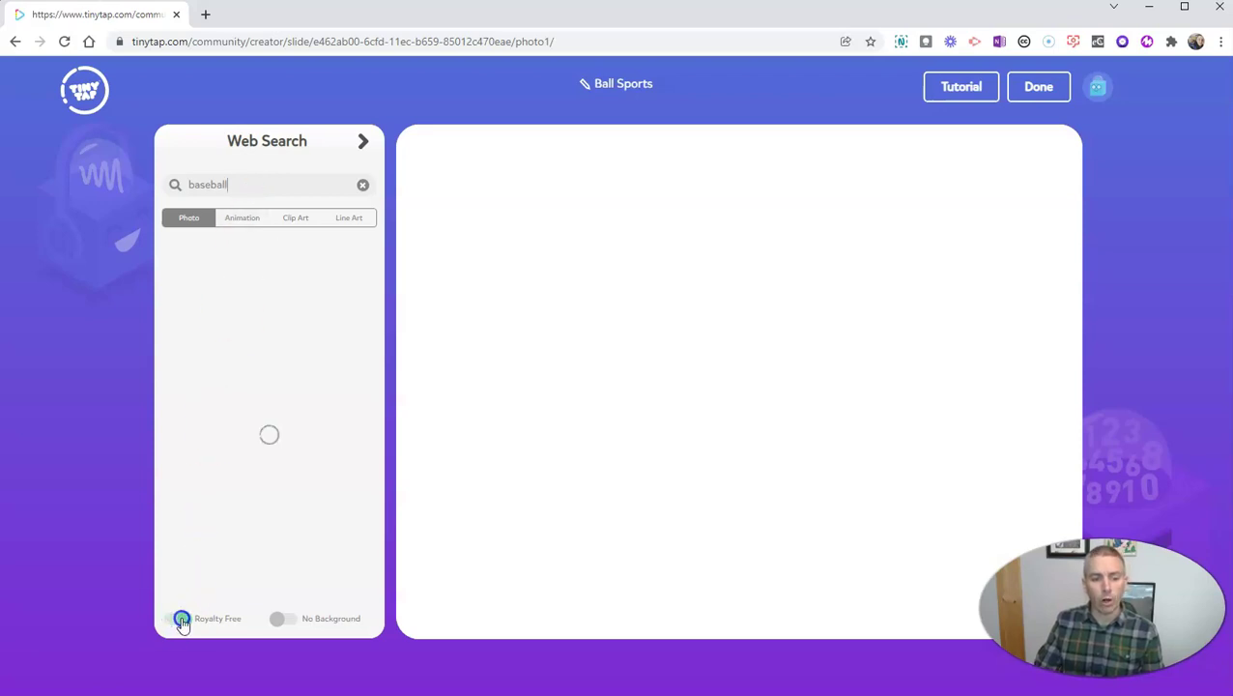
left_click(293, 624)
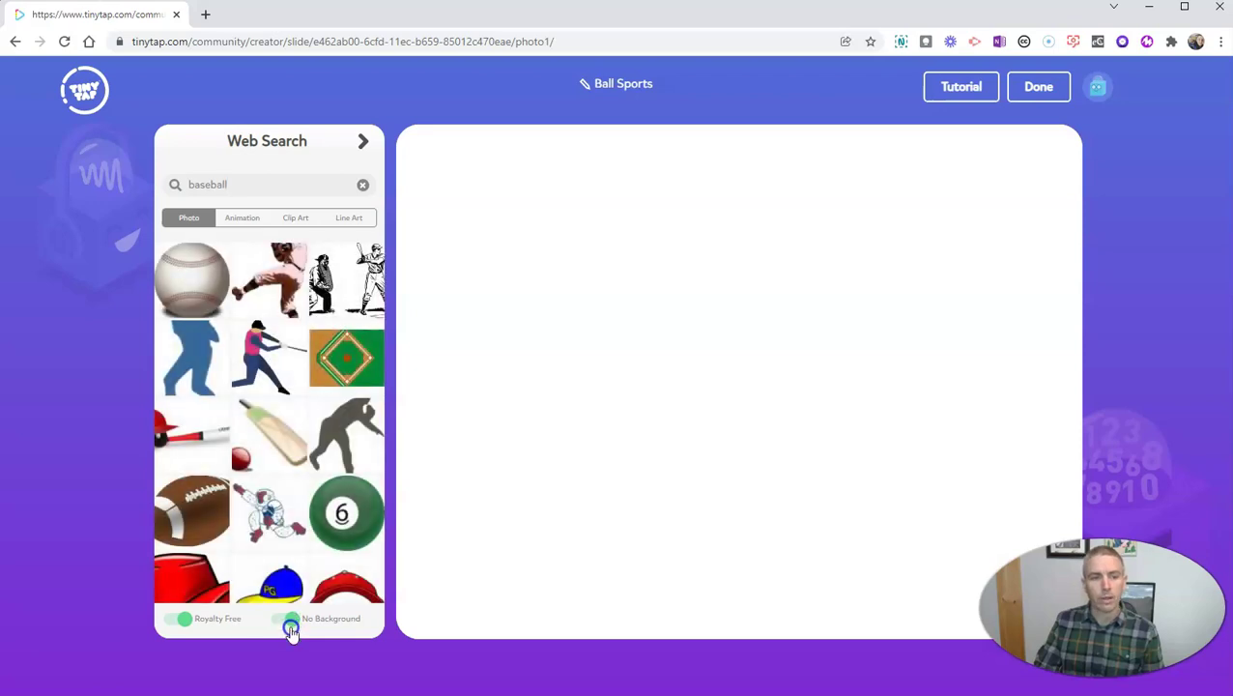
Add the plain baseball image to the slide, shrink it slightly and place it on the left half
left_click(192, 278)
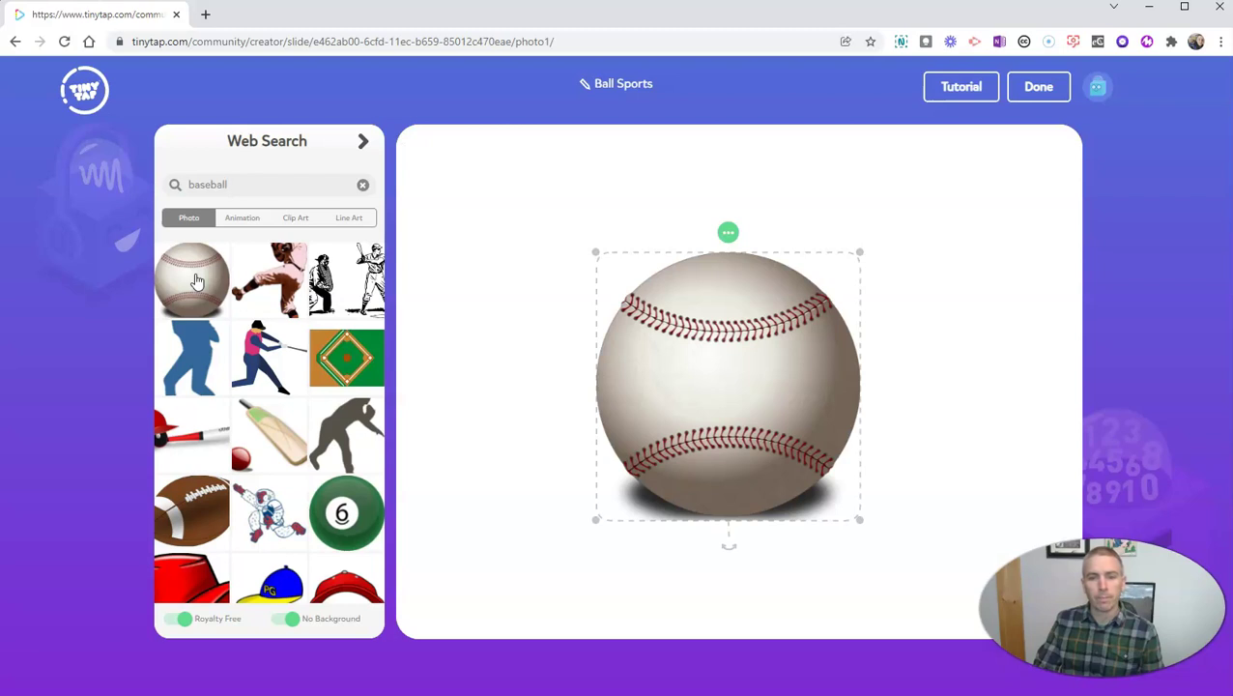
left_click_drag(718, 383, 562, 379)
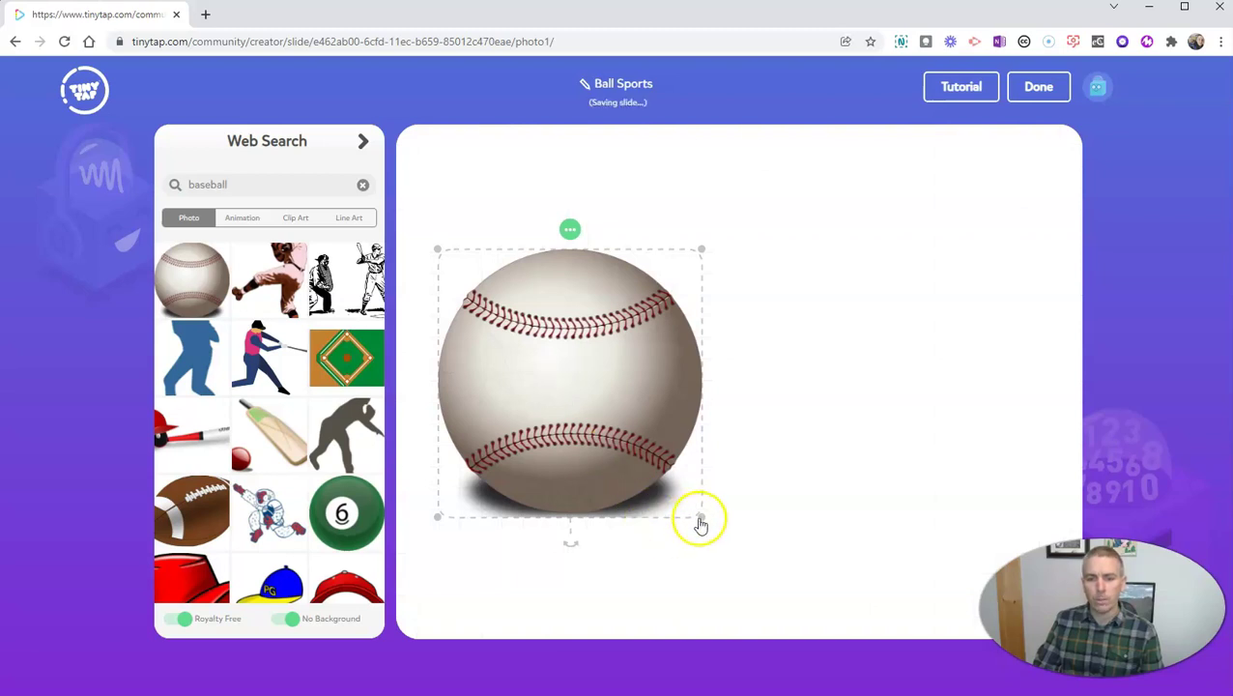
left_click_drag(699, 517, 663, 513)
left_click_drag(622, 445, 591, 422)
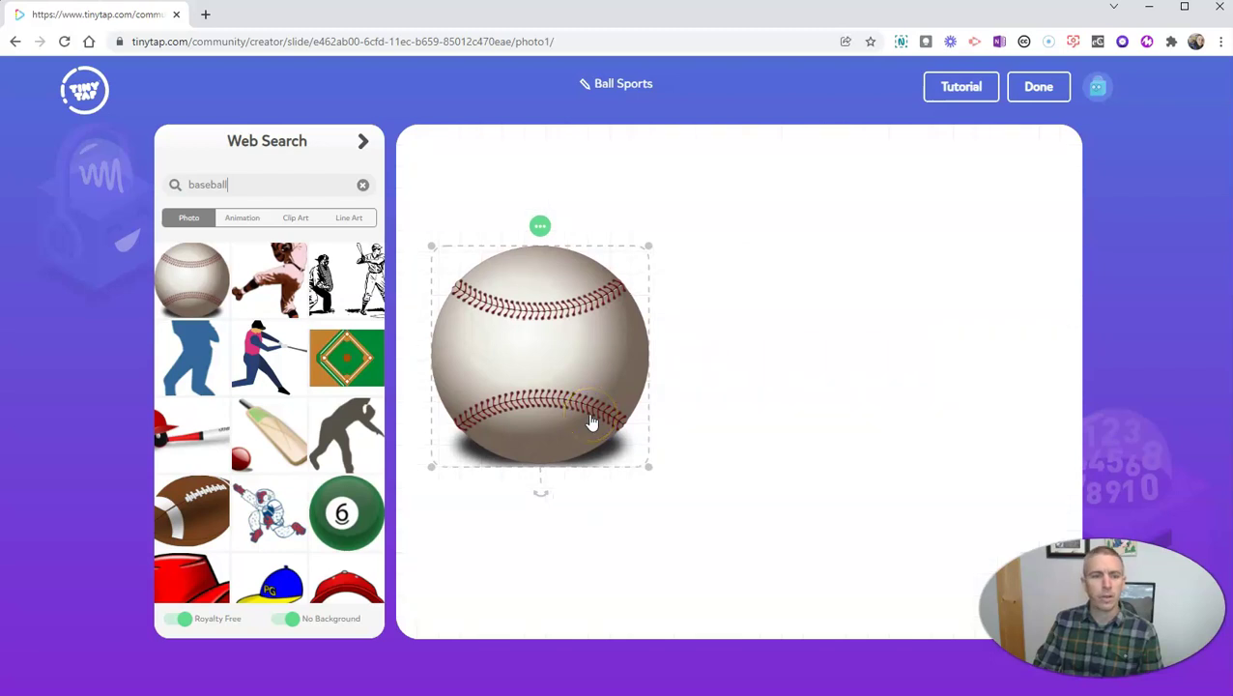
Add the brown football image, place it to the right of the baseball and enlarge it to fill that half of the slide
left_click(193, 515)
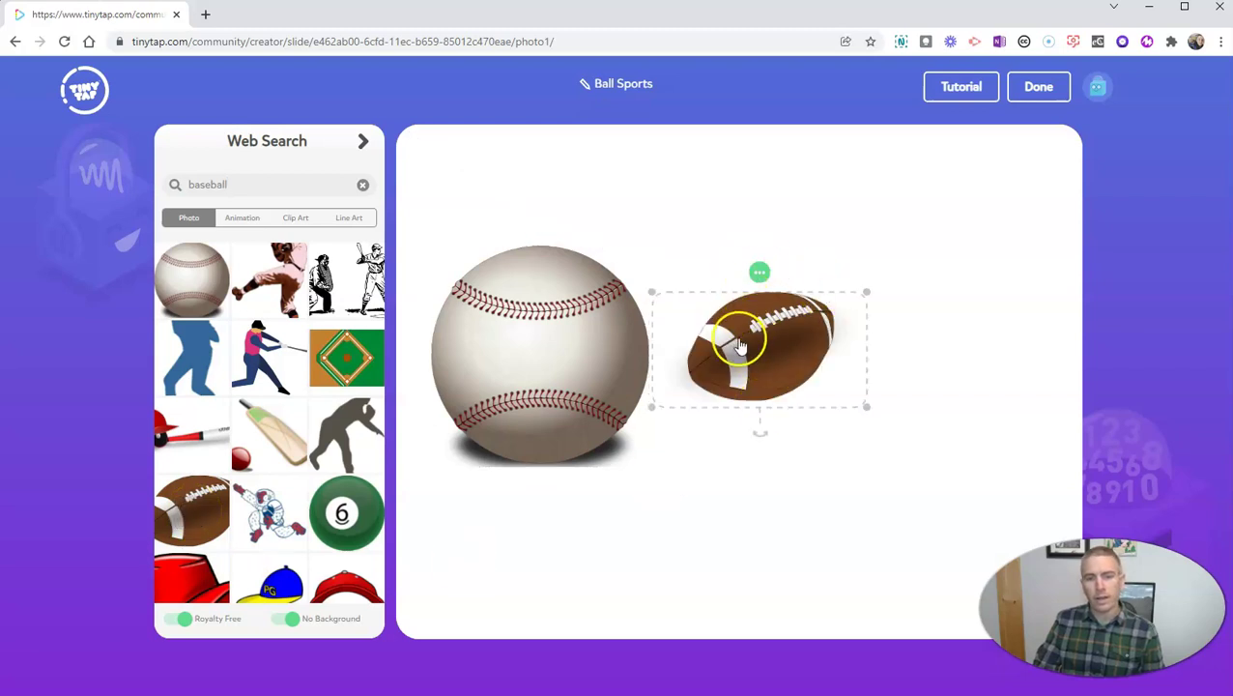
left_click_drag(737, 339, 918, 322)
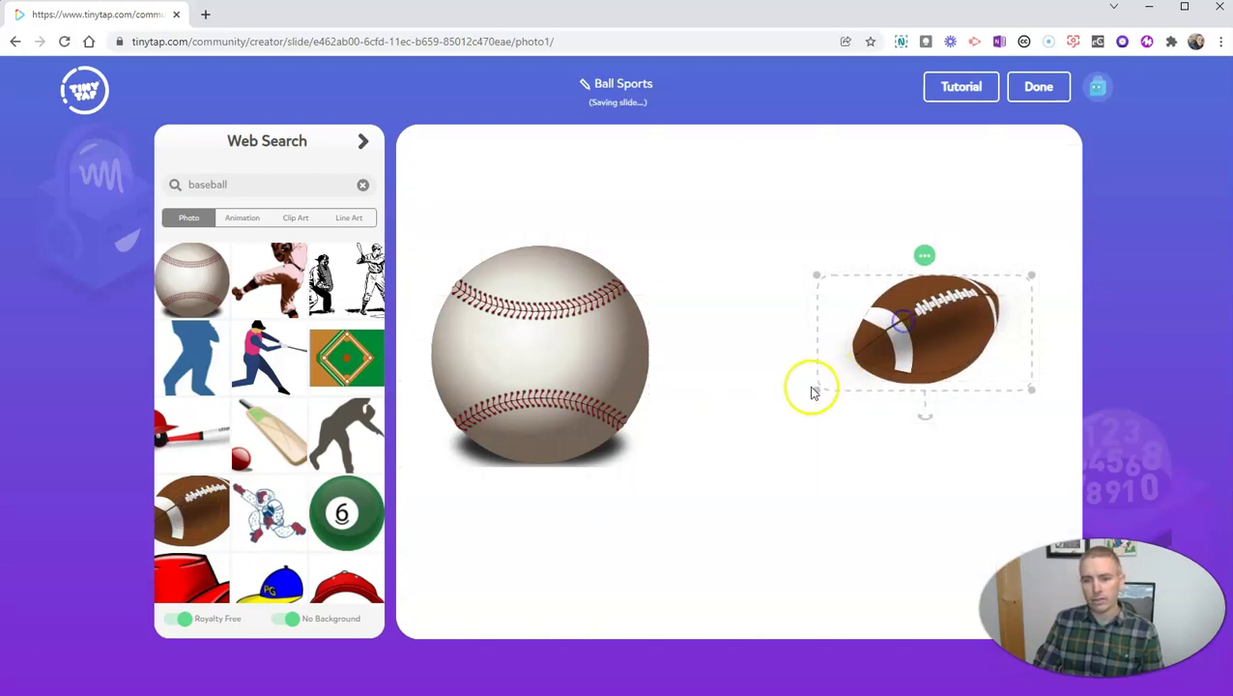
left_click_drag(820, 399, 712, 483)
mouse_move(900, 394)
left_mouse_down()
mouse_move(930, 363)
mouse_move(910, 388)
mouse_move(889, 387)
left_mouse_up()
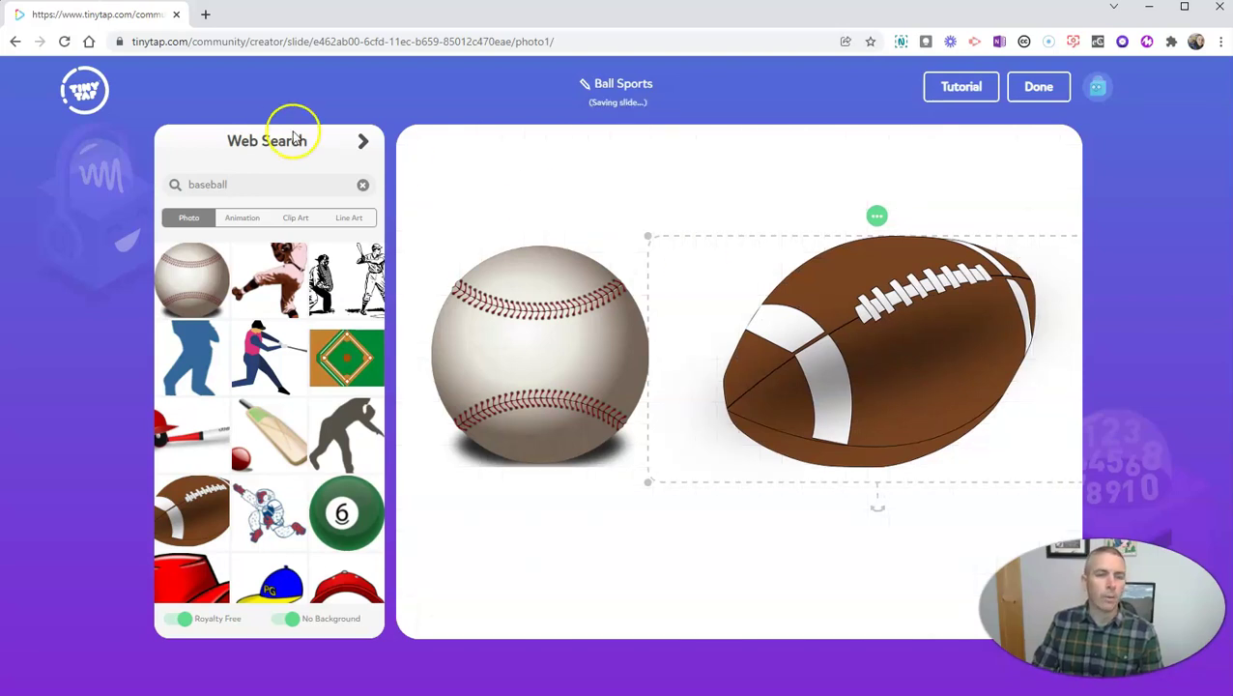
left_click(362, 141)
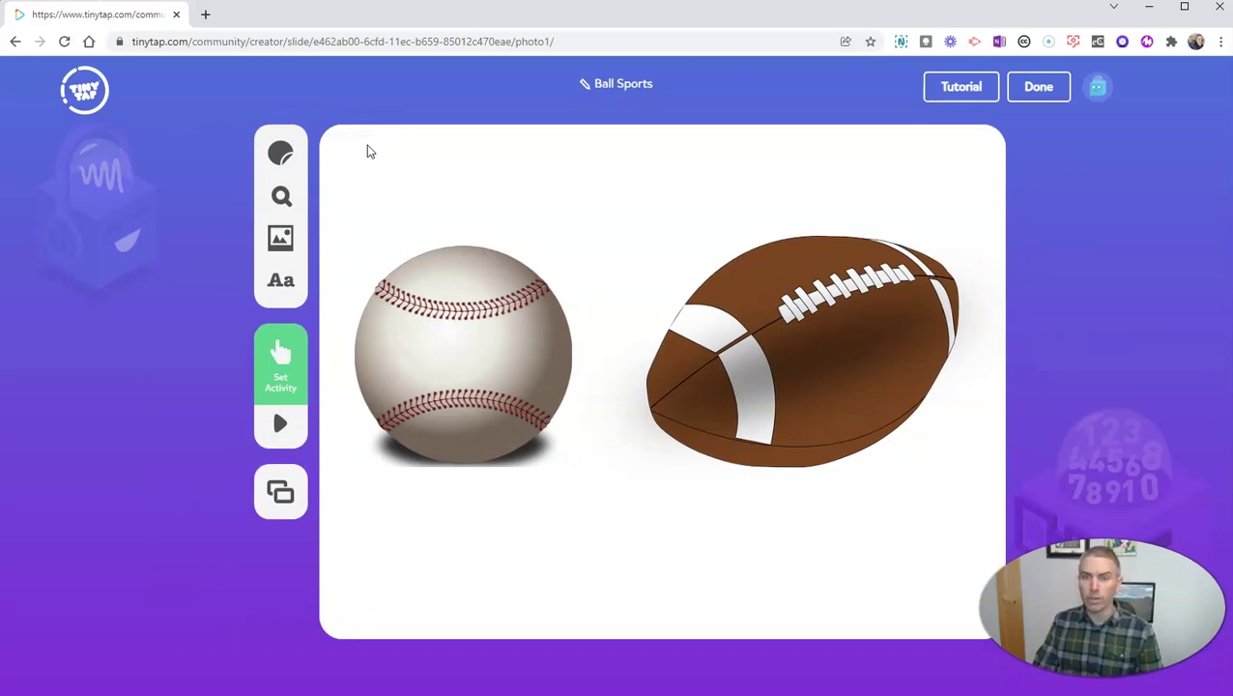
Set an Ask a Question activity, record its spoken question and trace the area around the football as the answer
left_click(280, 365)
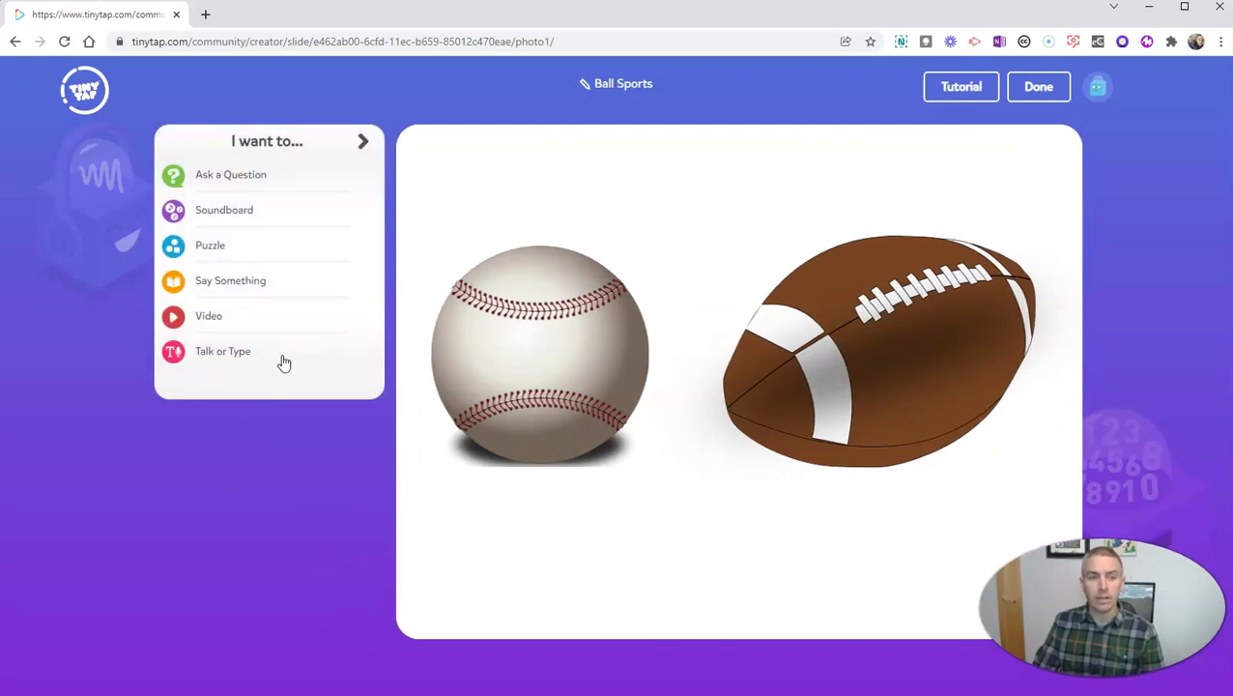
left_click(236, 178)
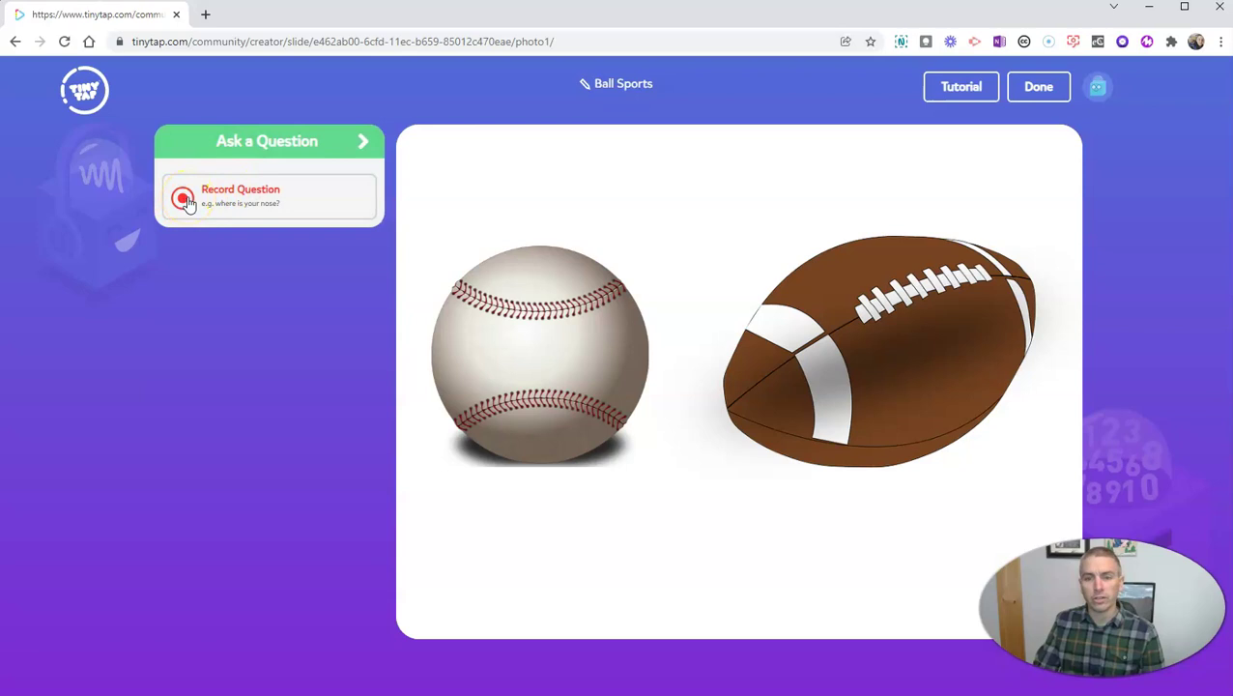
left_click(184, 198)
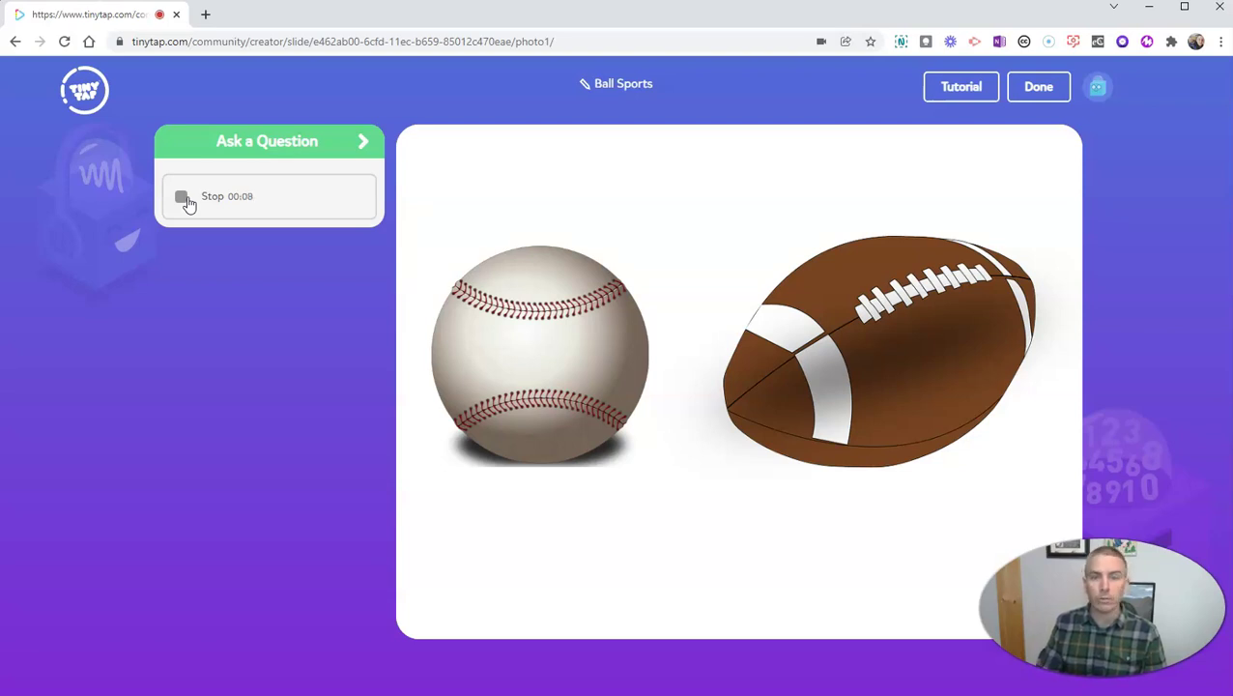
left_click(184, 198)
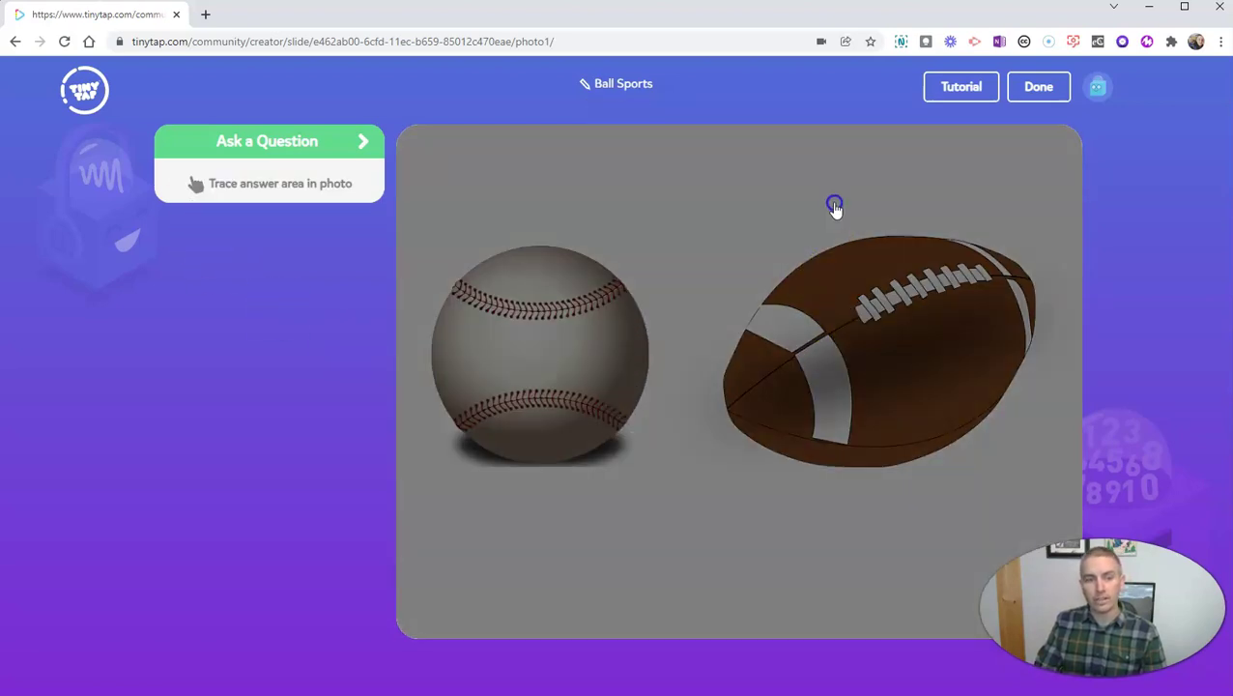
mouse_move(834, 206)
left_mouse_down()
mouse_move(768, 273)
mouse_move(733, 440)
mouse_move(847, 485)
mouse_move(988, 432)
mouse_move(1074, 305)
mouse_move(1021, 222)
mouse_move(831, 208)
left_mouse_up()
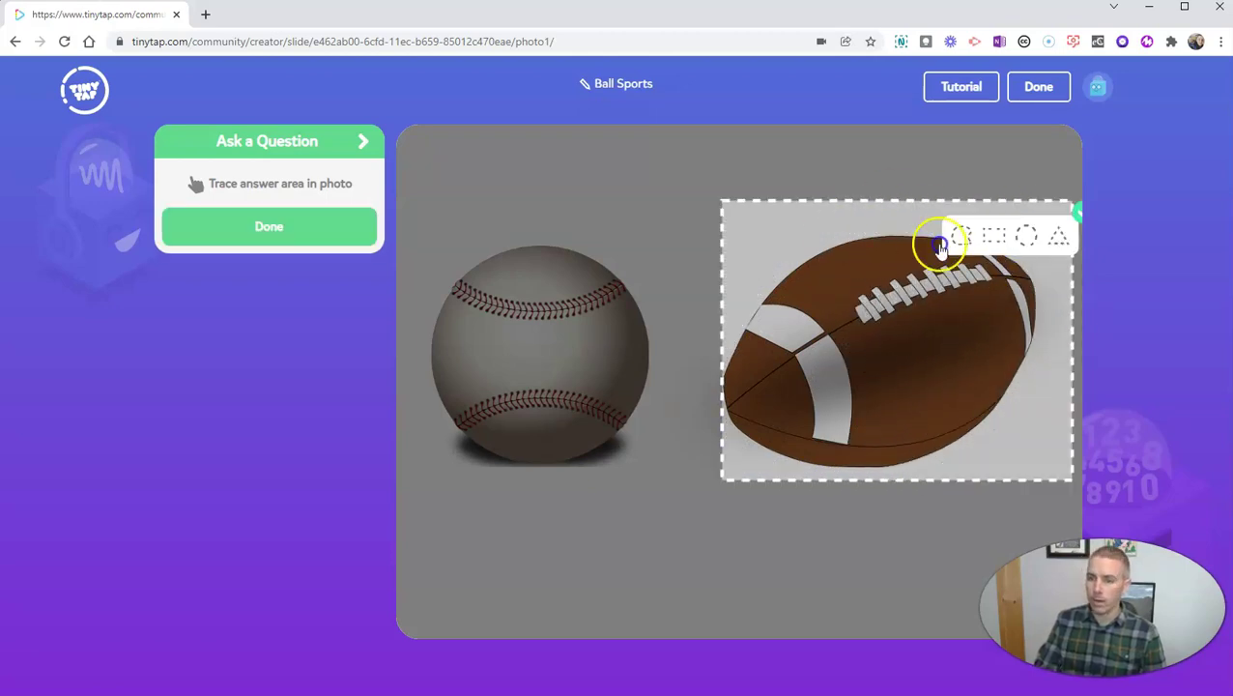
left_click(256, 227)
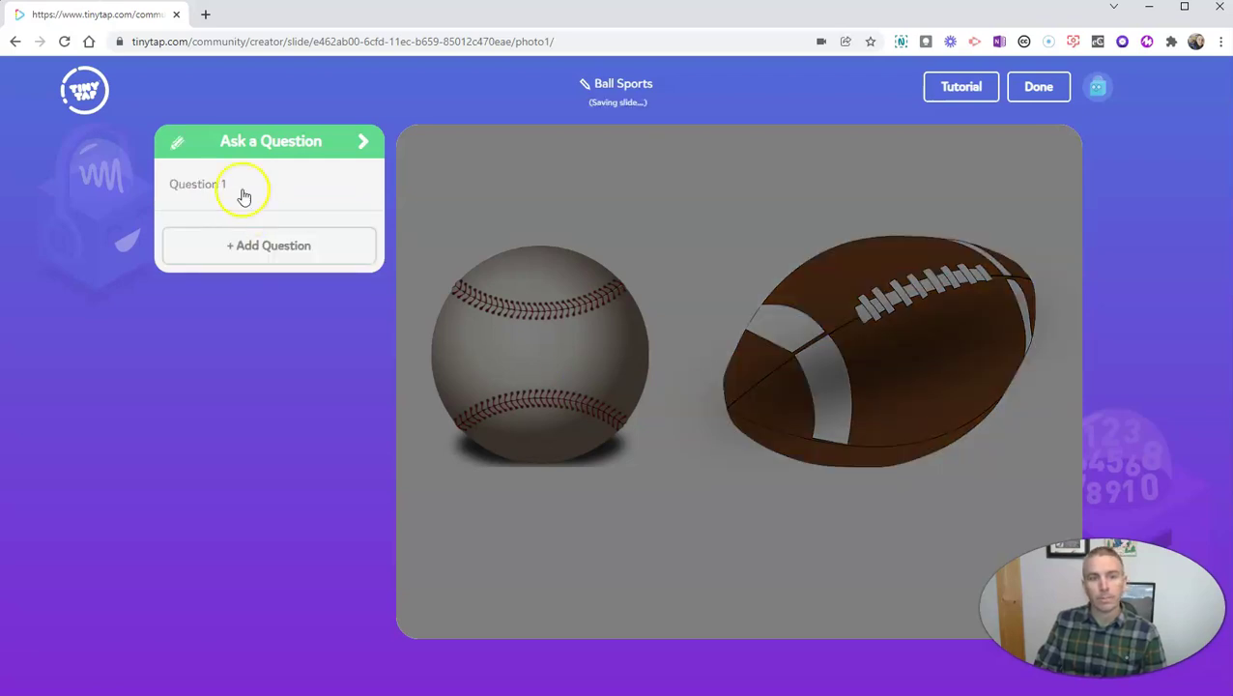
Record the spoken correct-answer and mistake responses for Question 1
left_click(203, 185)
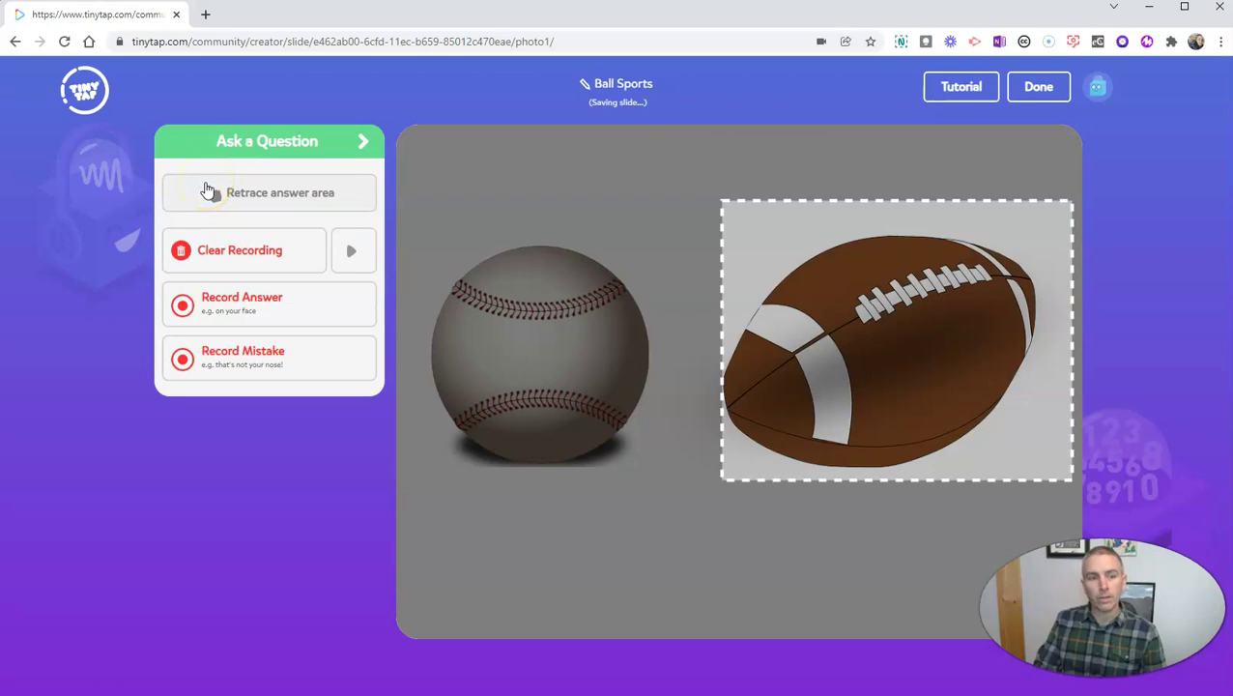
left_click(215, 309)
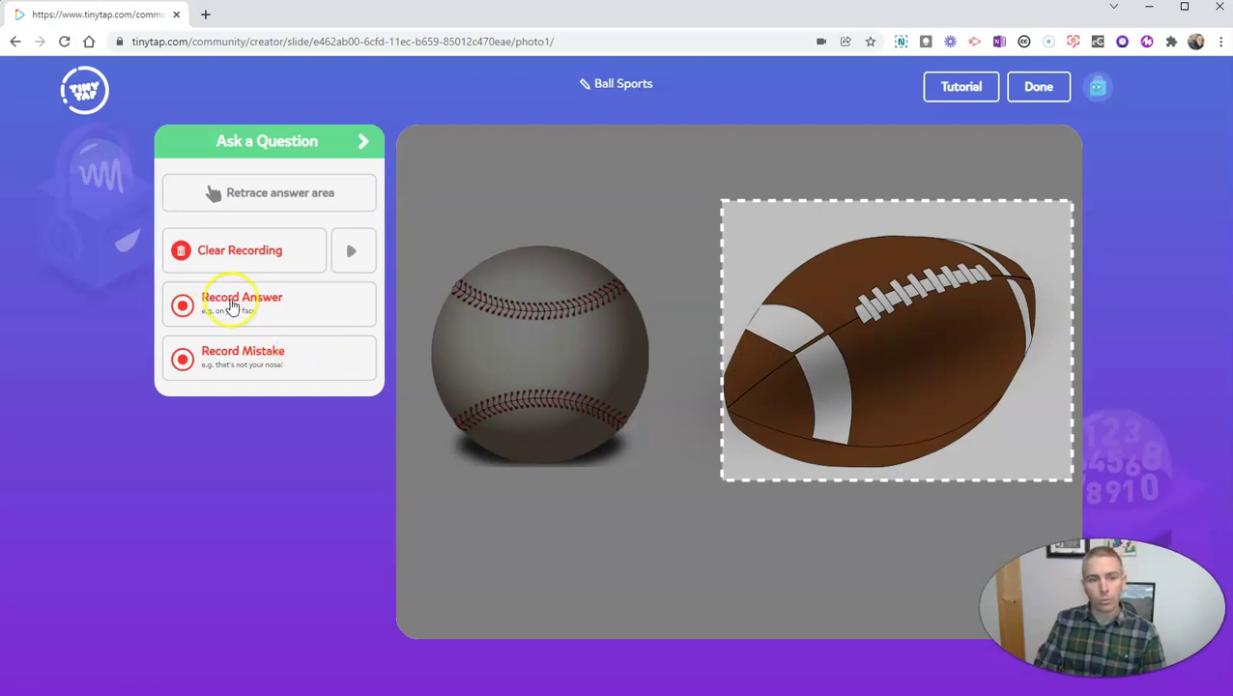
left_click(231, 308)
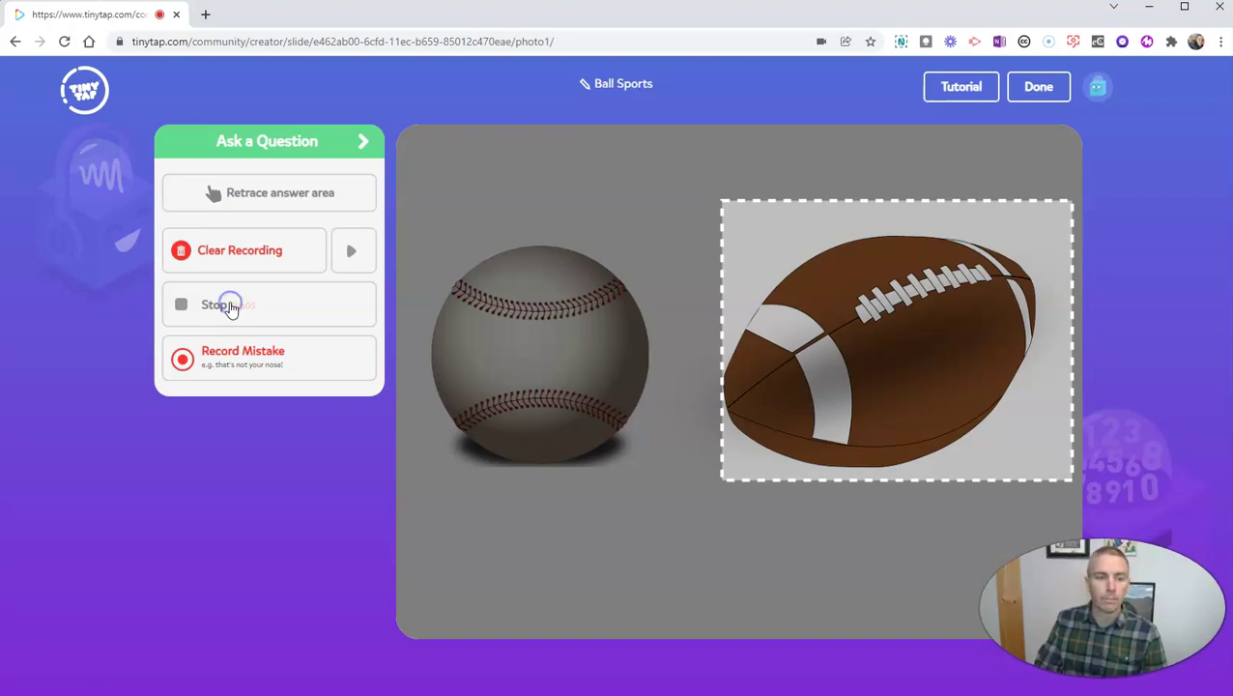
left_click(229, 306)
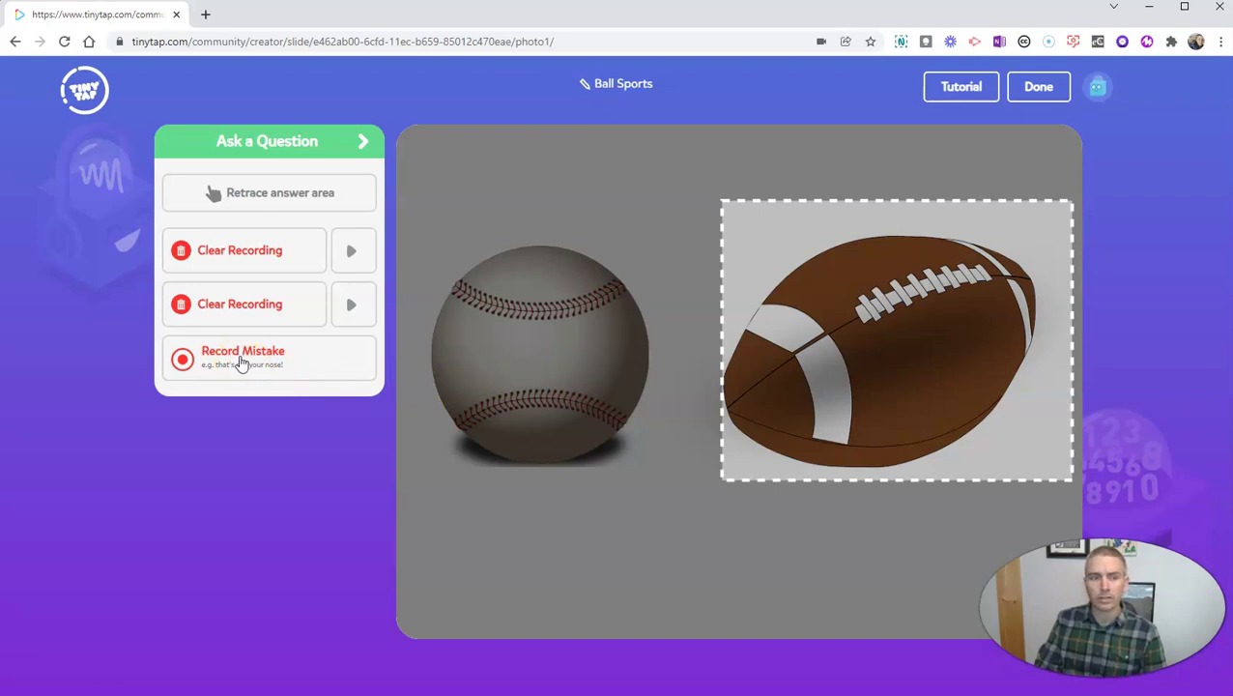
left_click(241, 363)
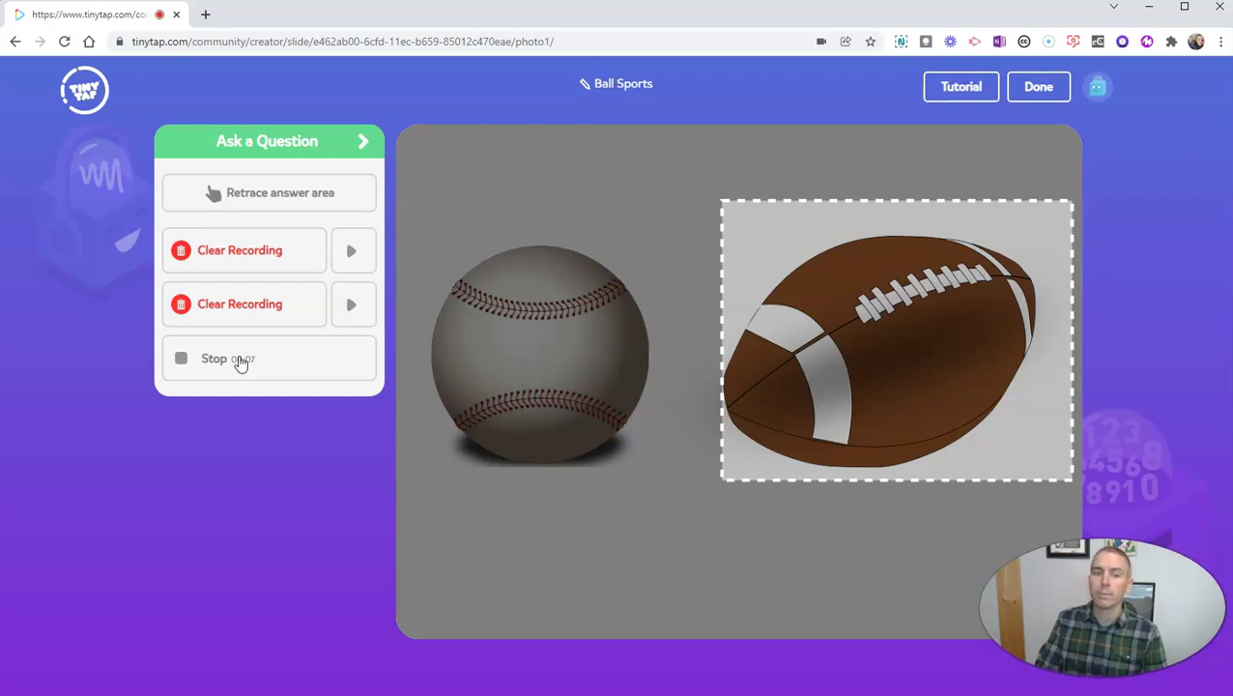
left_click(240, 360)
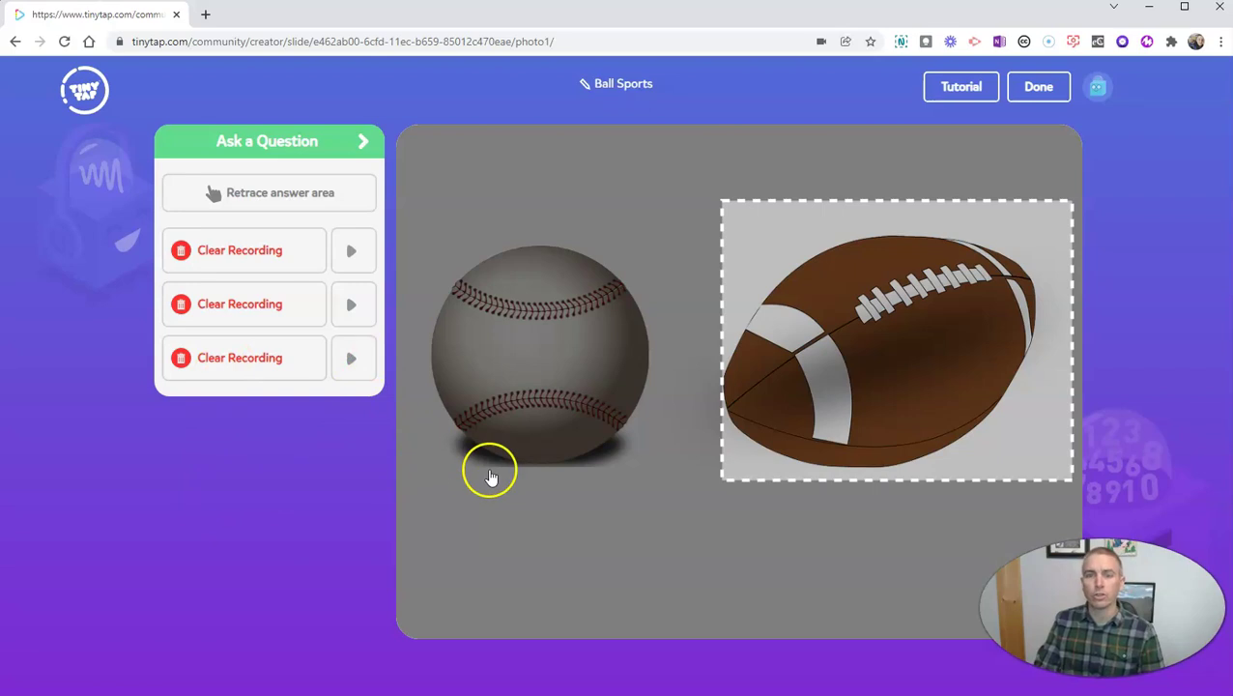
left_click(363, 142)
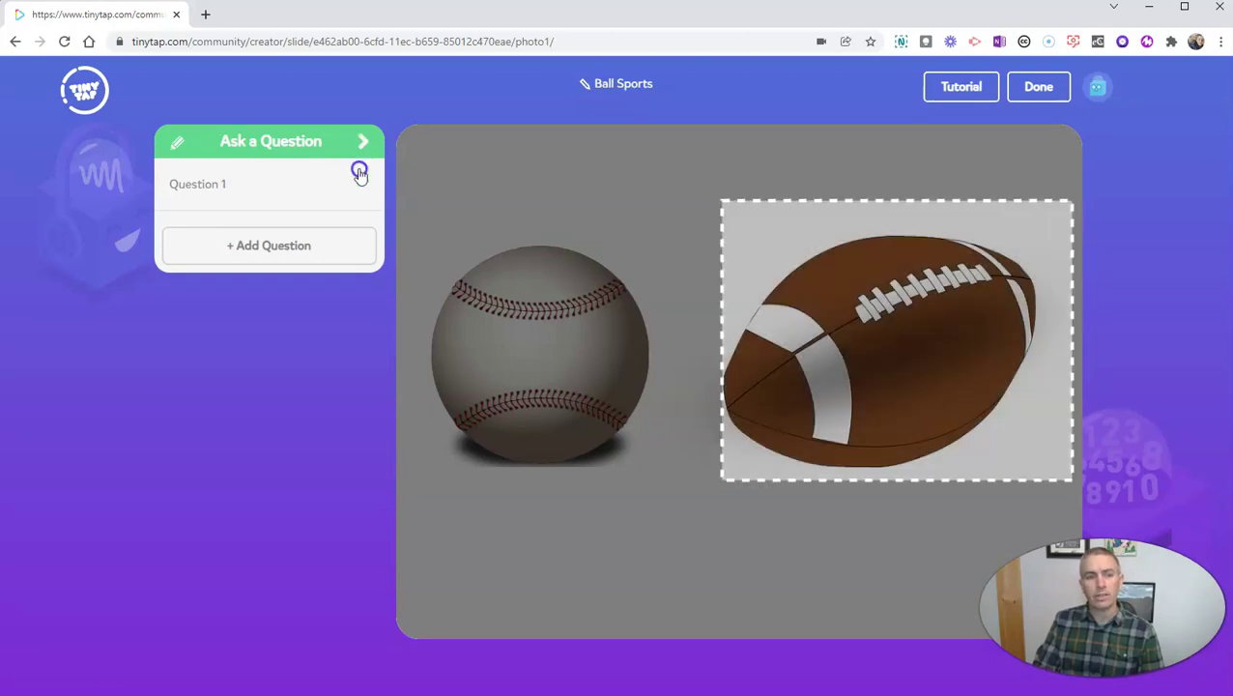
Add a second question with a spoken recording and trace the area around the baseball as its answer
left_click(244, 248)
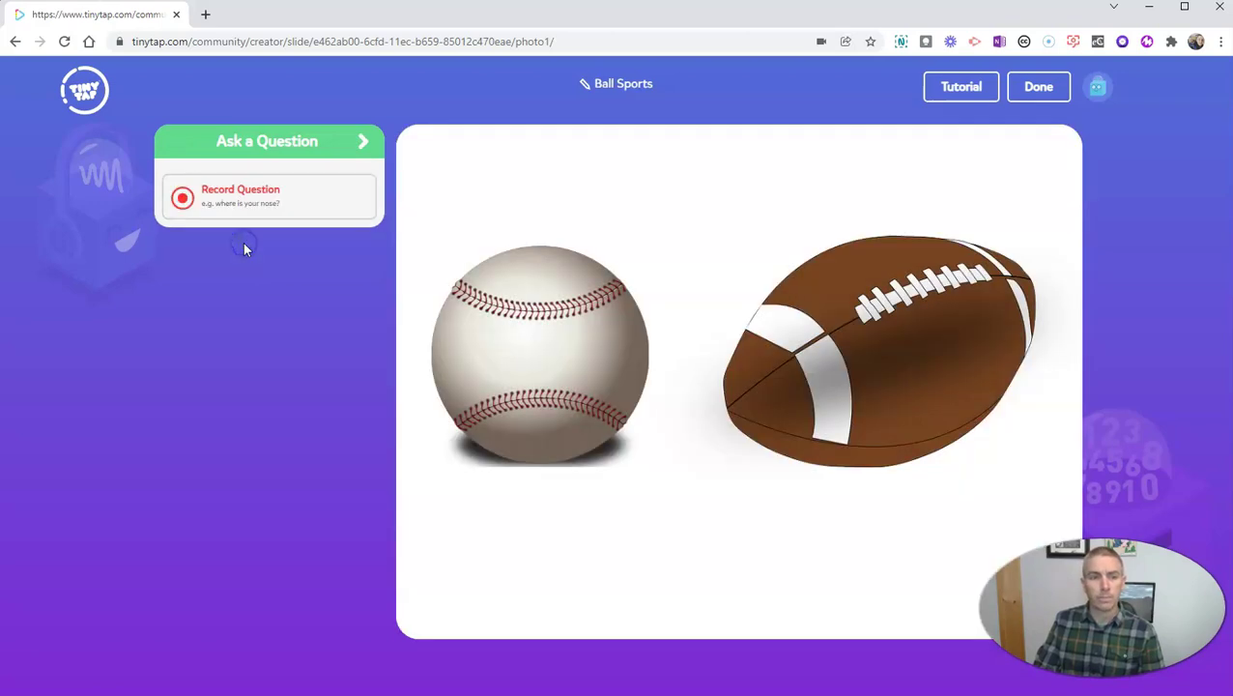
left_click(223, 194)
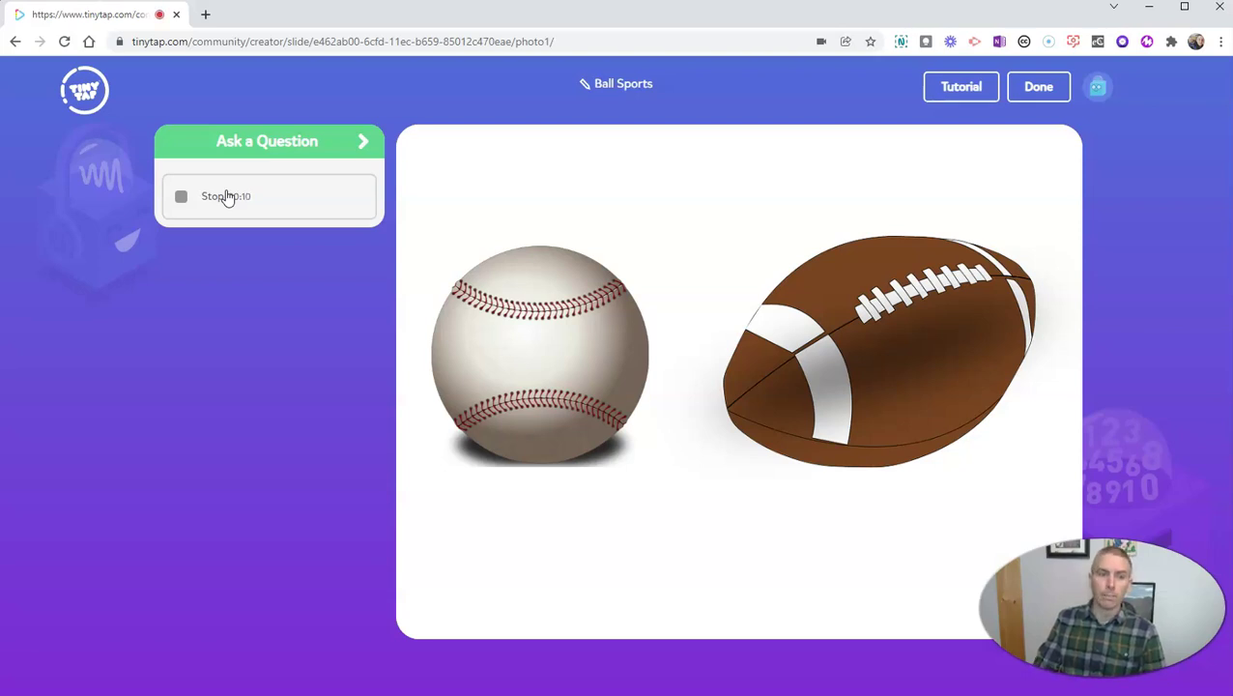
left_click(225, 196)
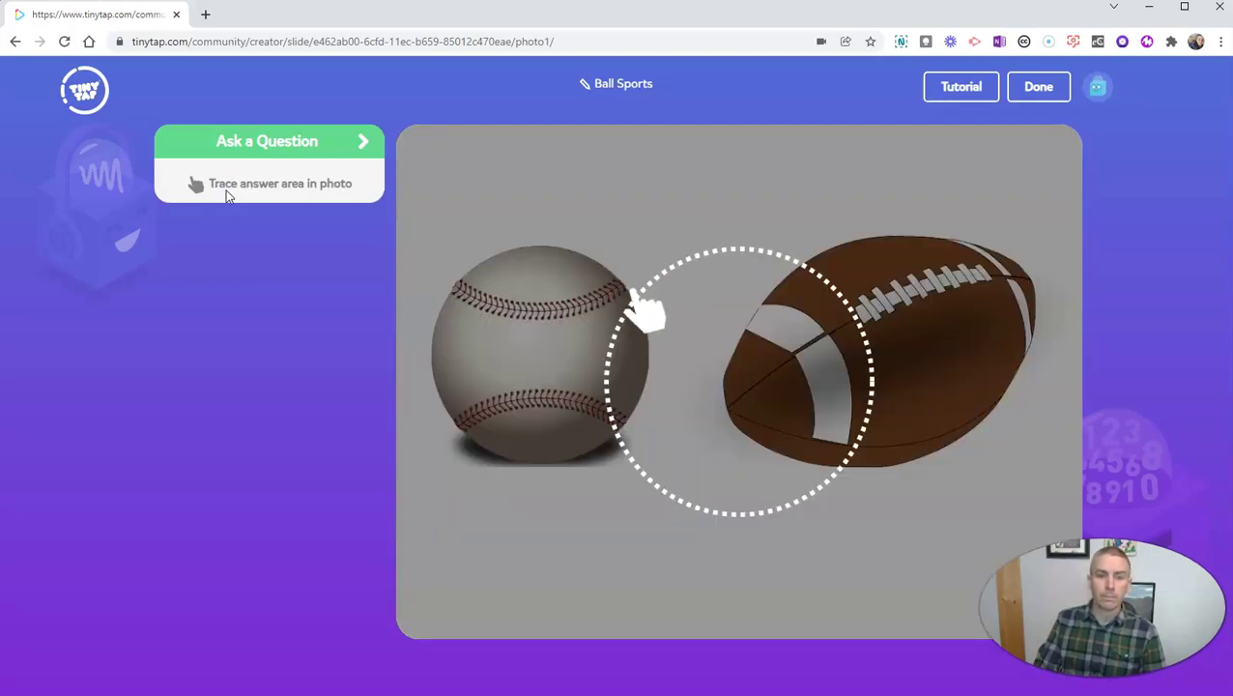
mouse_move(472, 244)
left_mouse_down()
mouse_move(407, 435)
mouse_move(586, 490)
mouse_move(688, 338)
mouse_move(606, 220)
mouse_move(496, 221)
mouse_move(474, 245)
left_mouse_up()
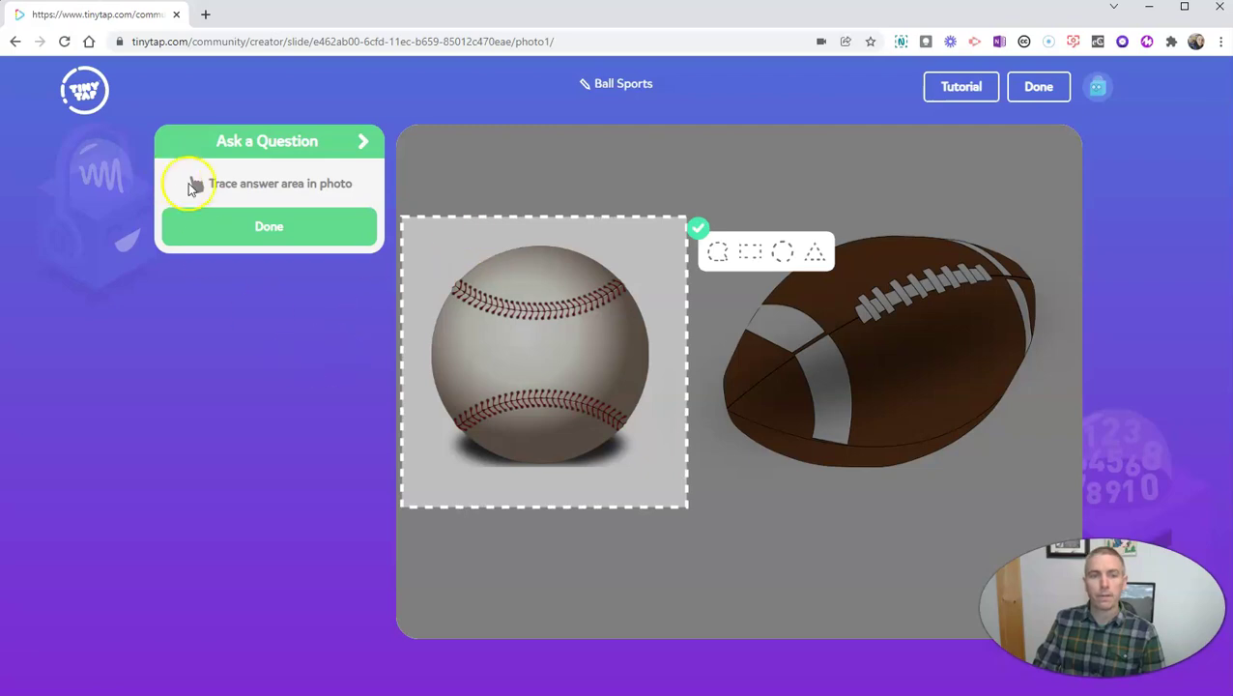
left_click(253, 227)
Finish the baseball answer area, record Question 2's spoken correct-answer and mistake responses, and return to the slide
left_click(232, 240)
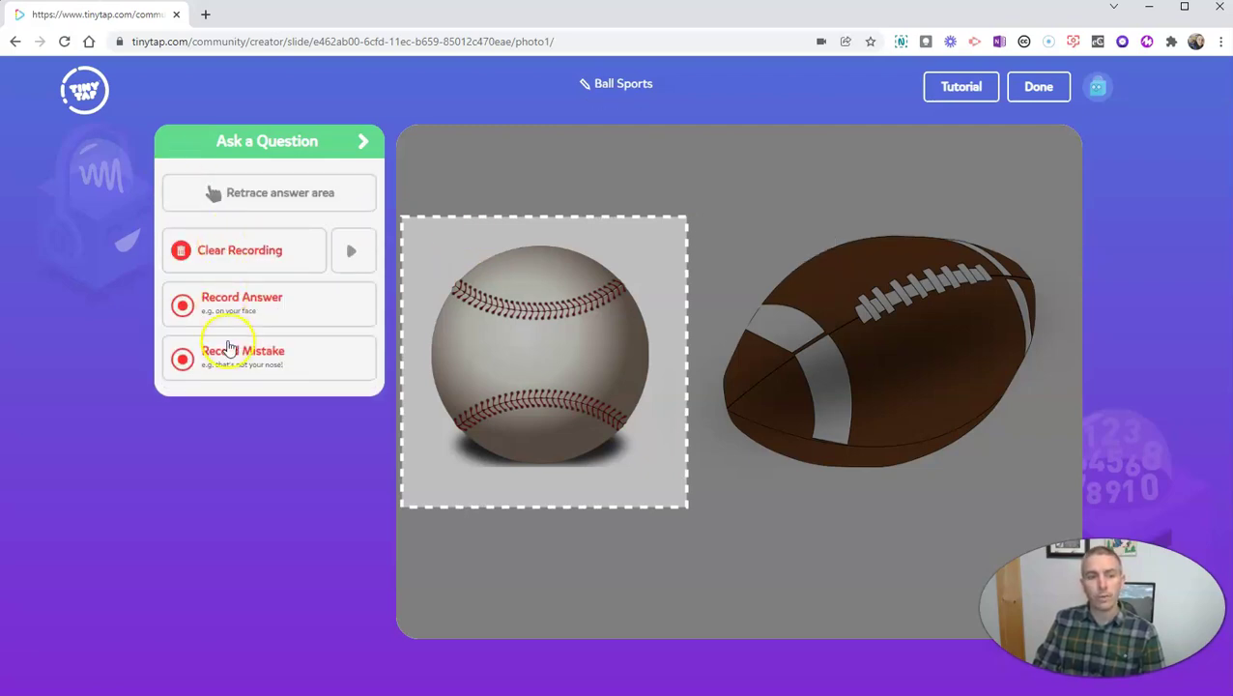
left_click(243, 306)
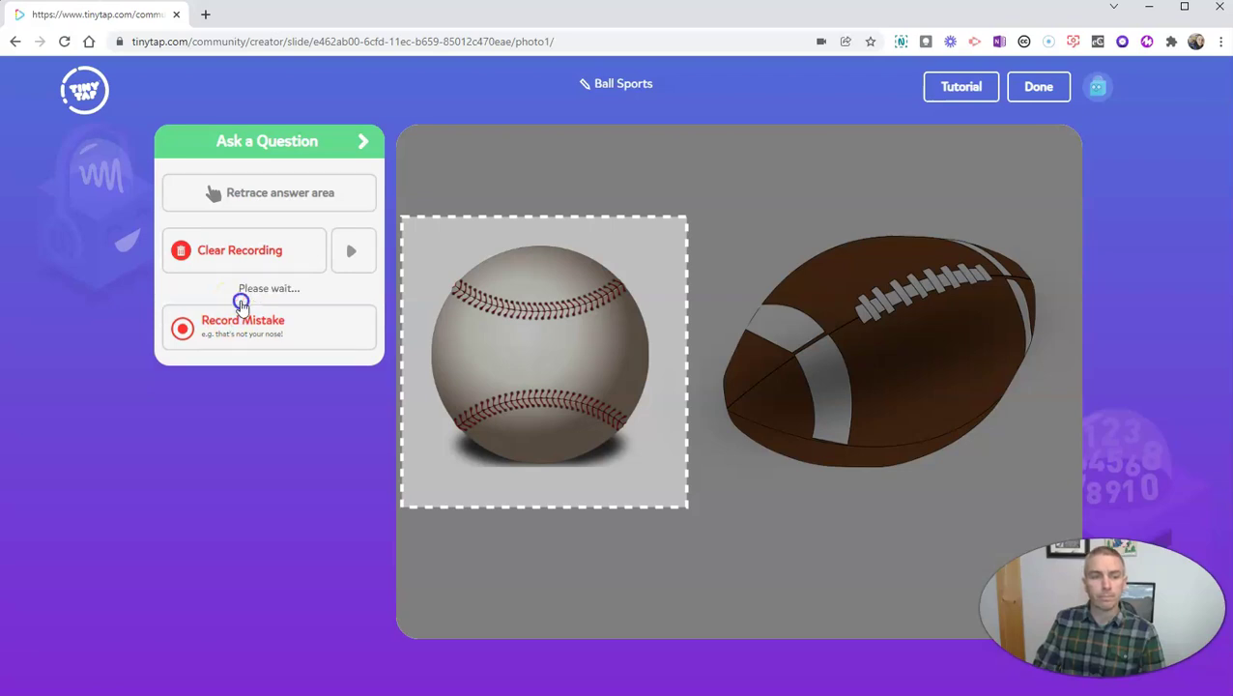
left_click(240, 307)
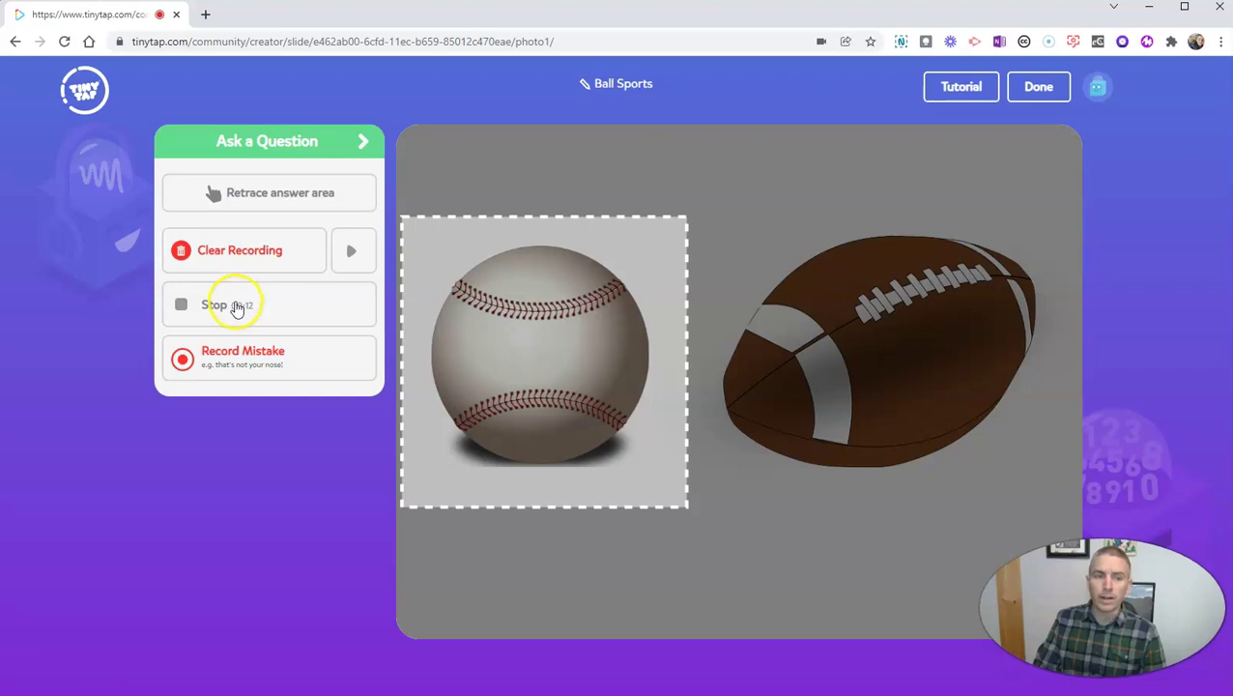
left_click(236, 307)
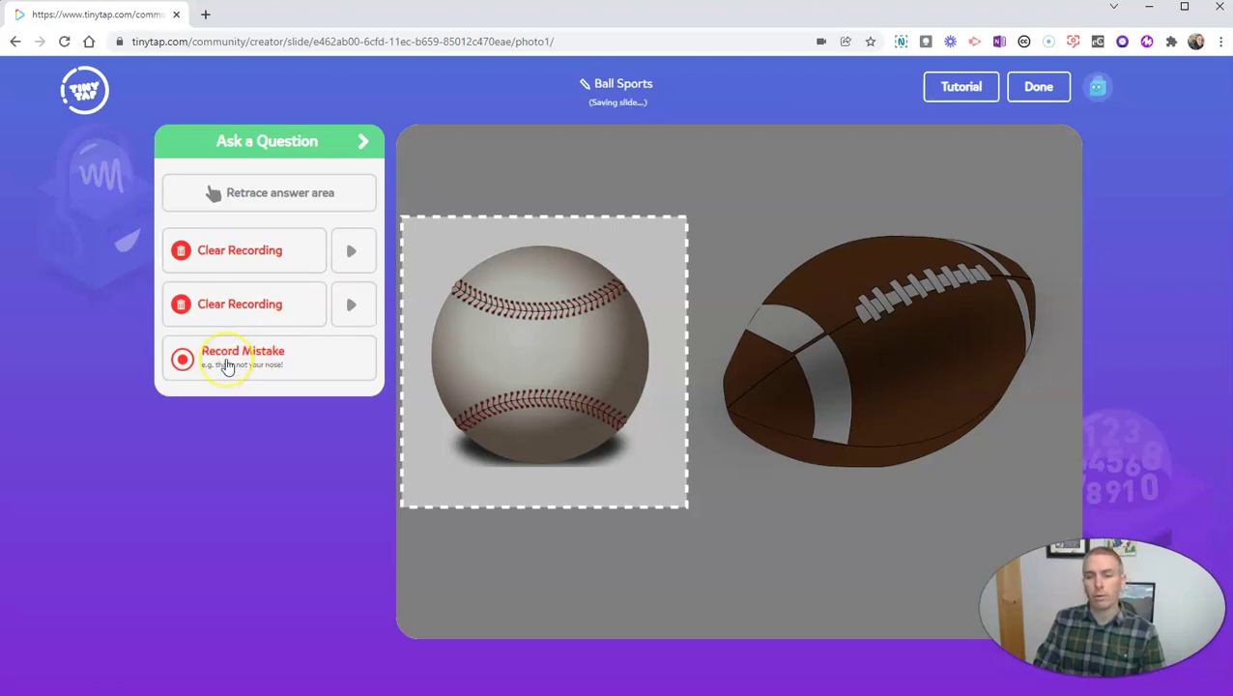
left_click(227, 366)
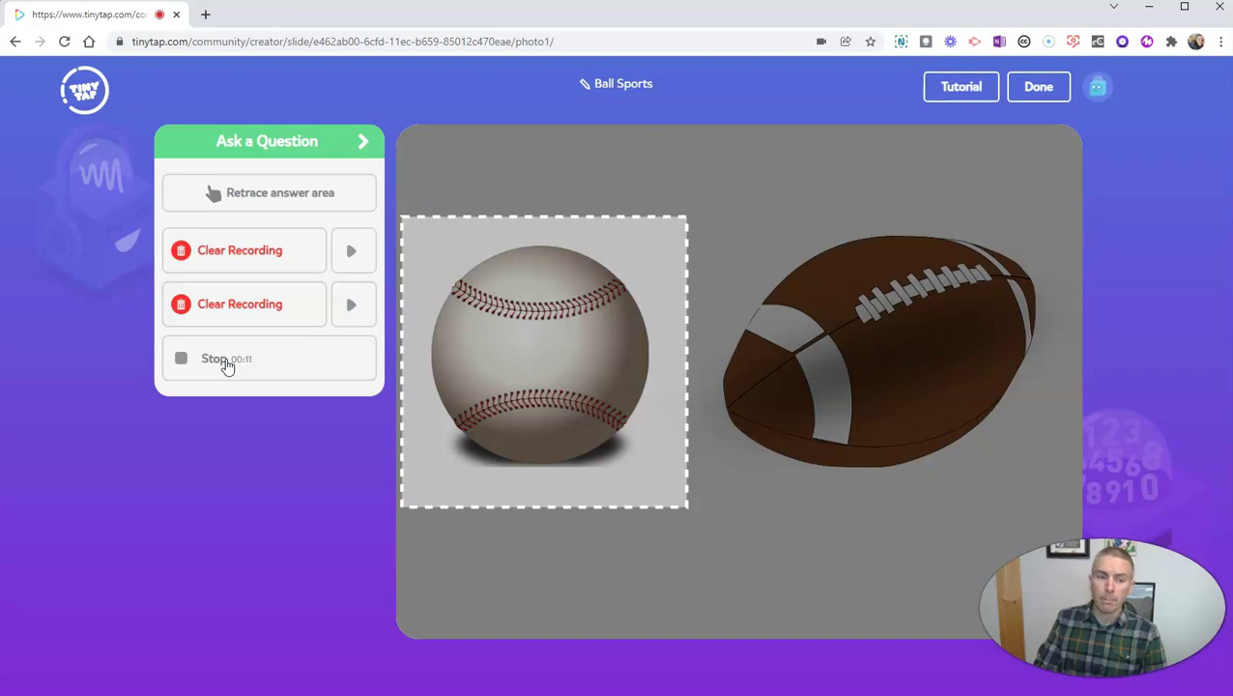
left_click(227, 362)
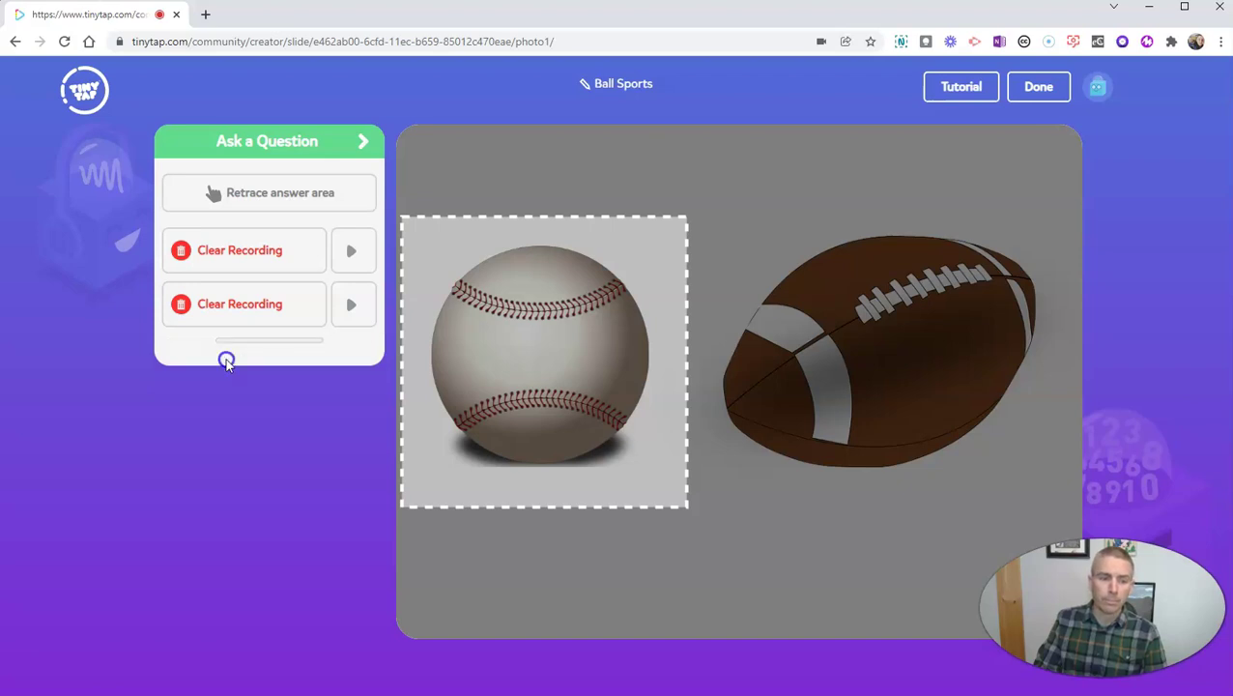
left_click(367, 142)
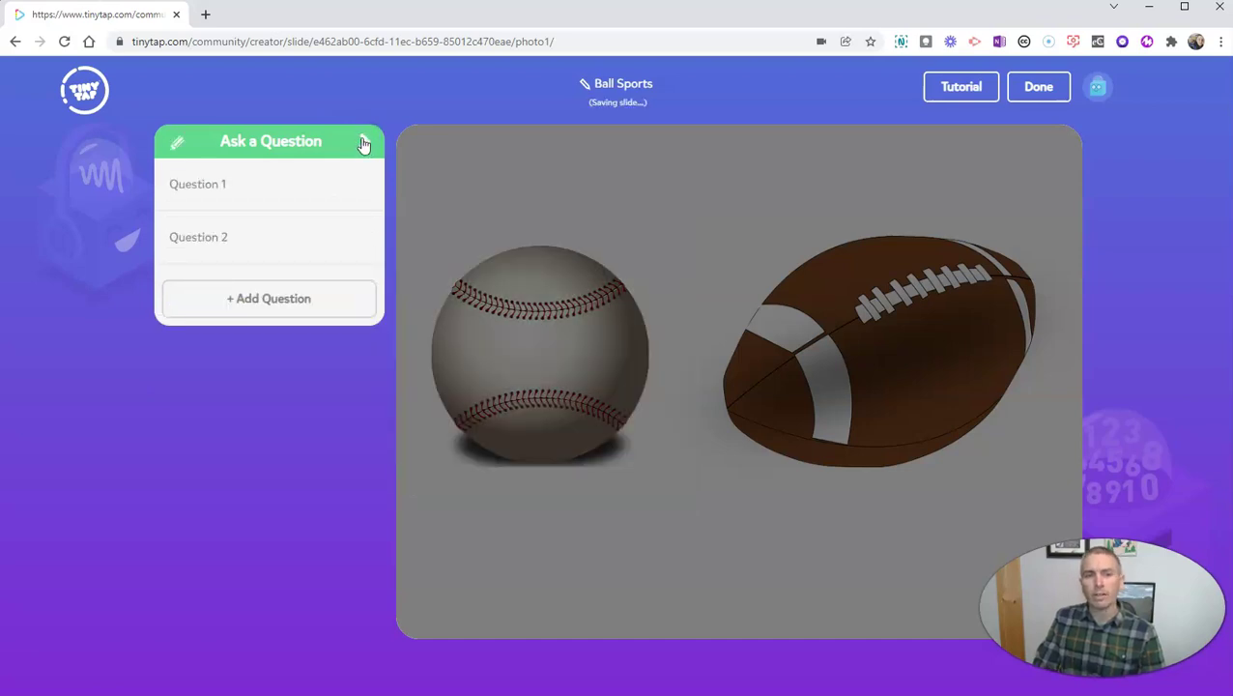
left_click(362, 142)
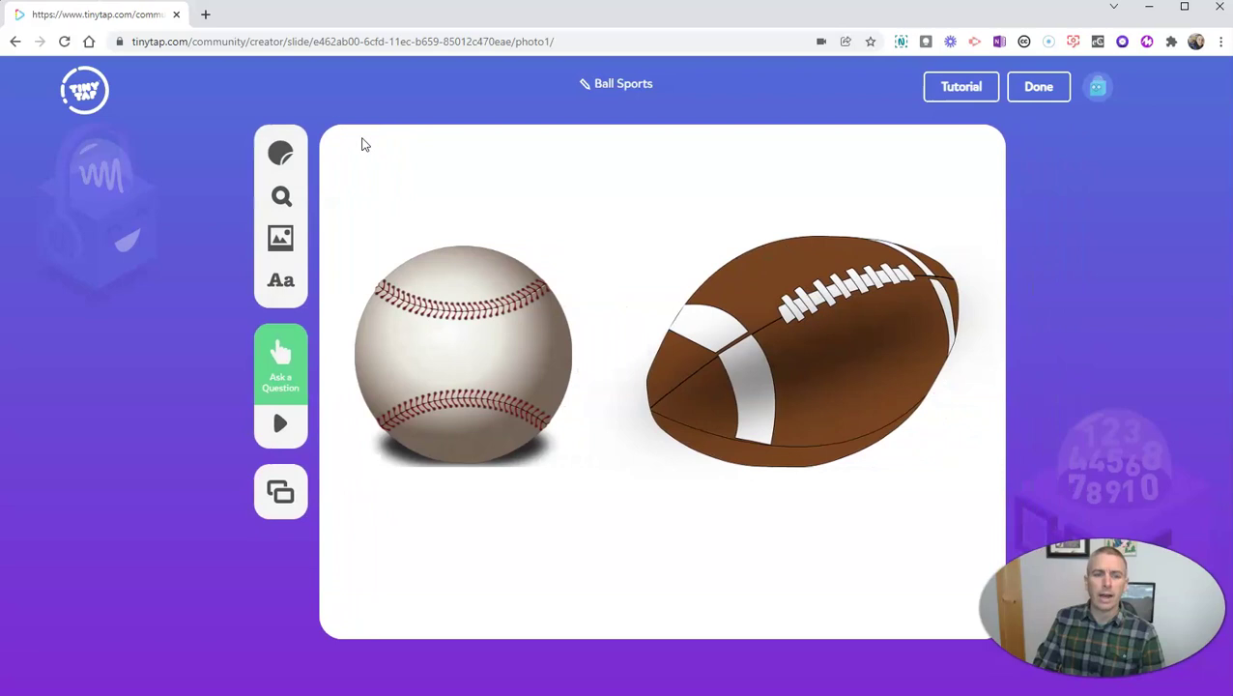
Preview the slide, answer the football and baseball questions on the matching images, and close the preview
left_click(281, 425)
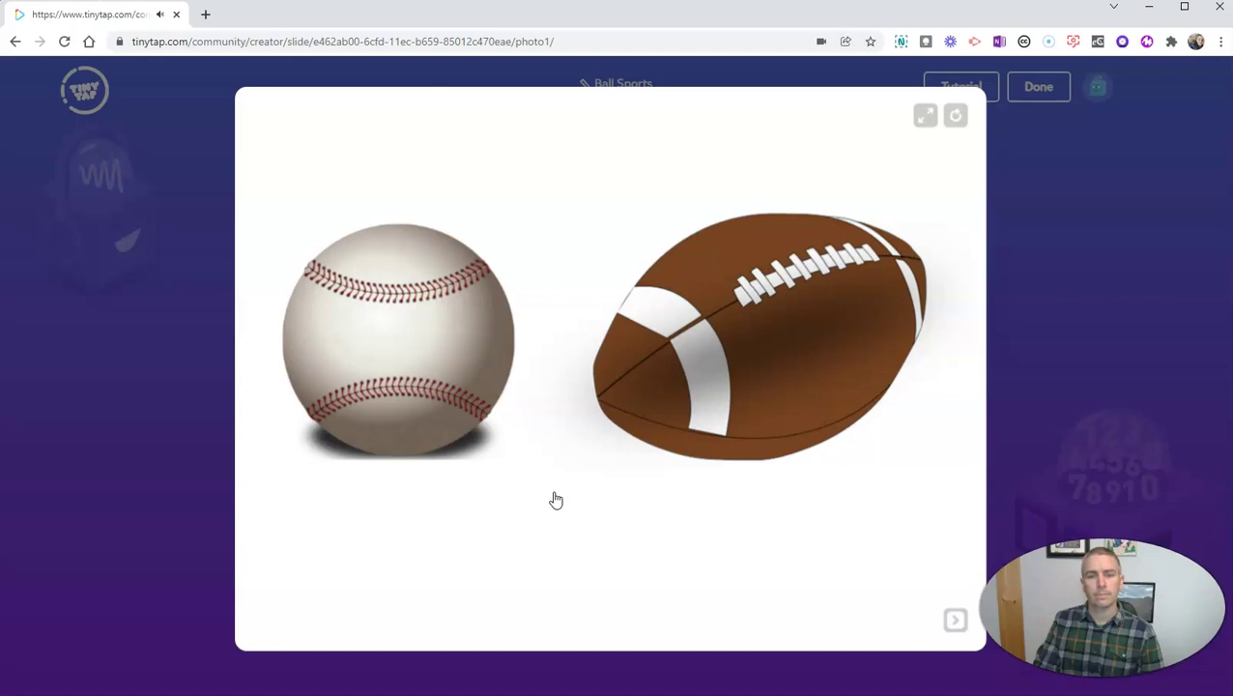
left_click(779, 346)
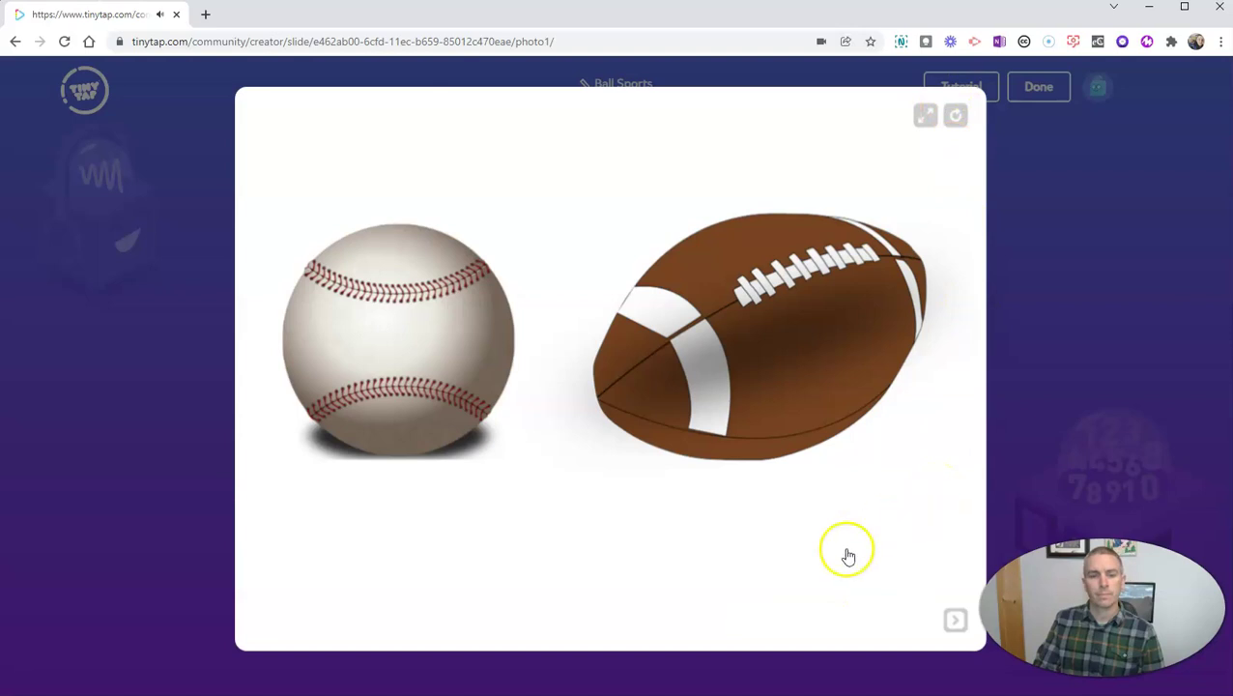
left_click(440, 404)
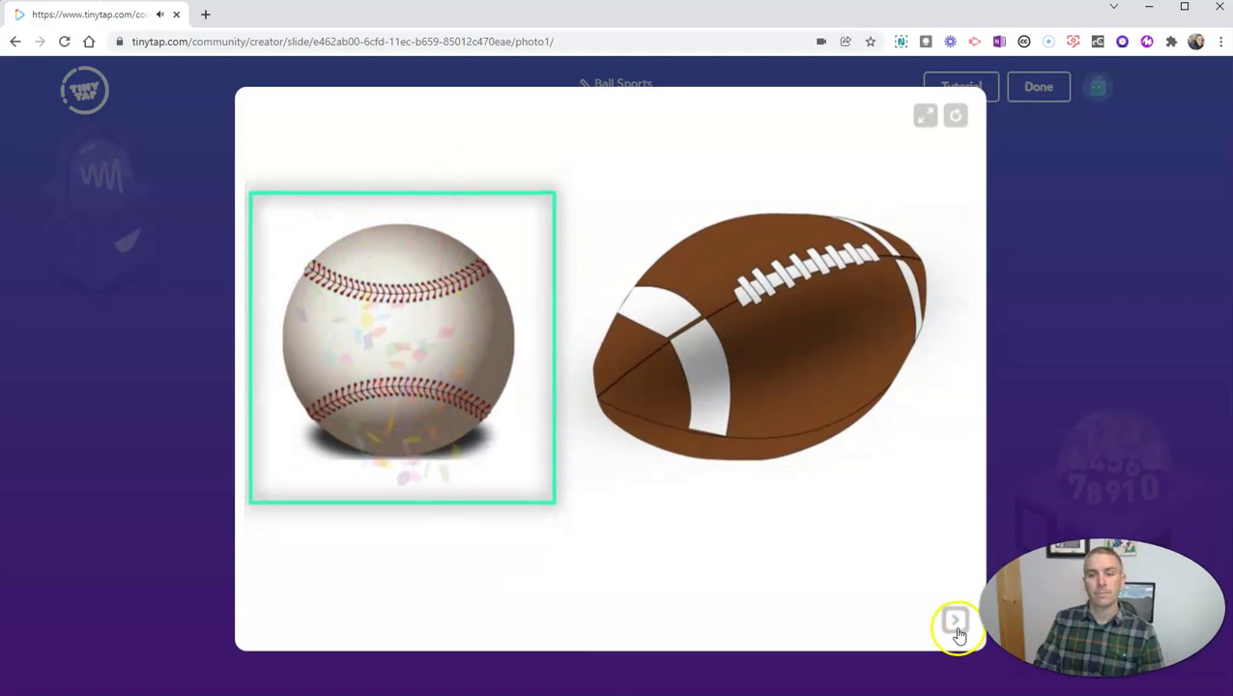
left_click(1021, 454)
left_click(1042, 406)
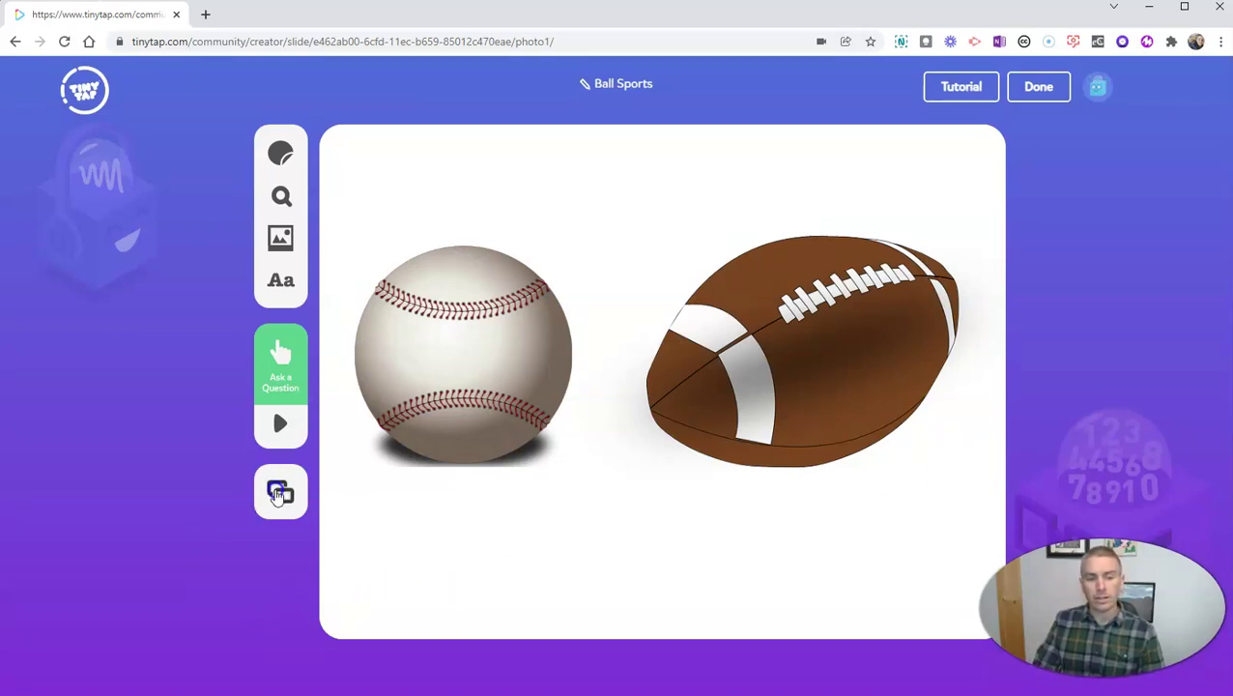
Finish editing the game and enter the description "This is a game to practice identifying the balls used in American sports."
left_click(279, 504)
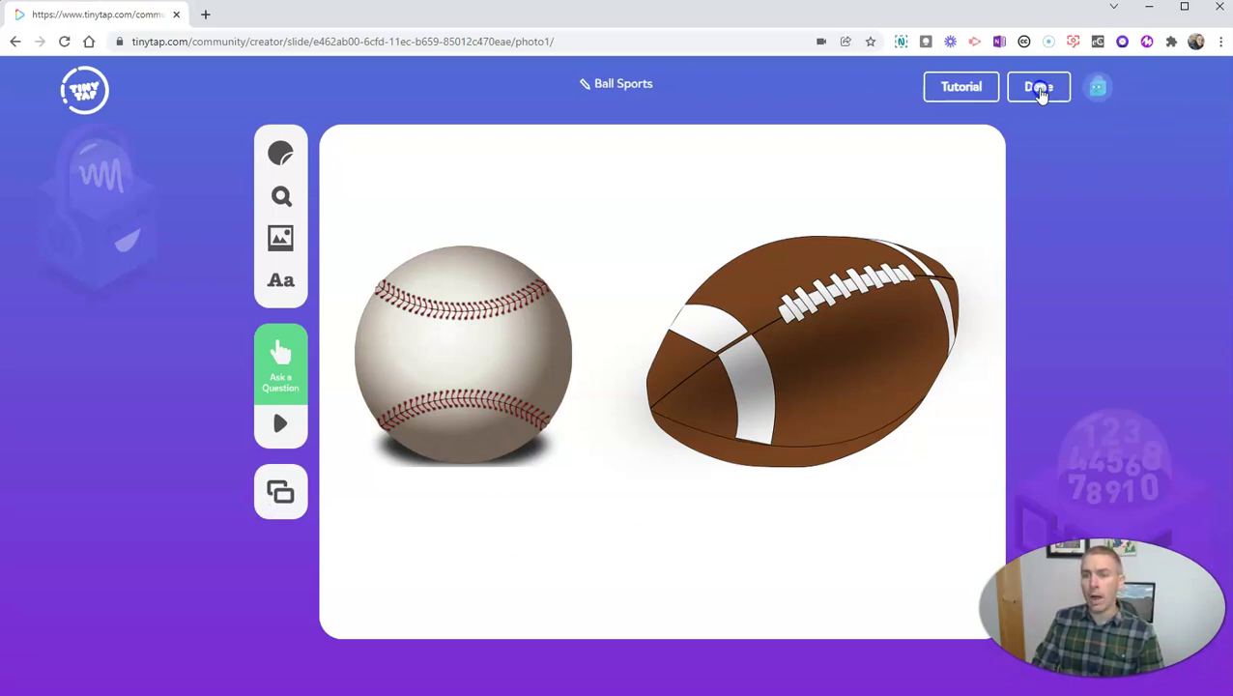
left_click(1040, 90)
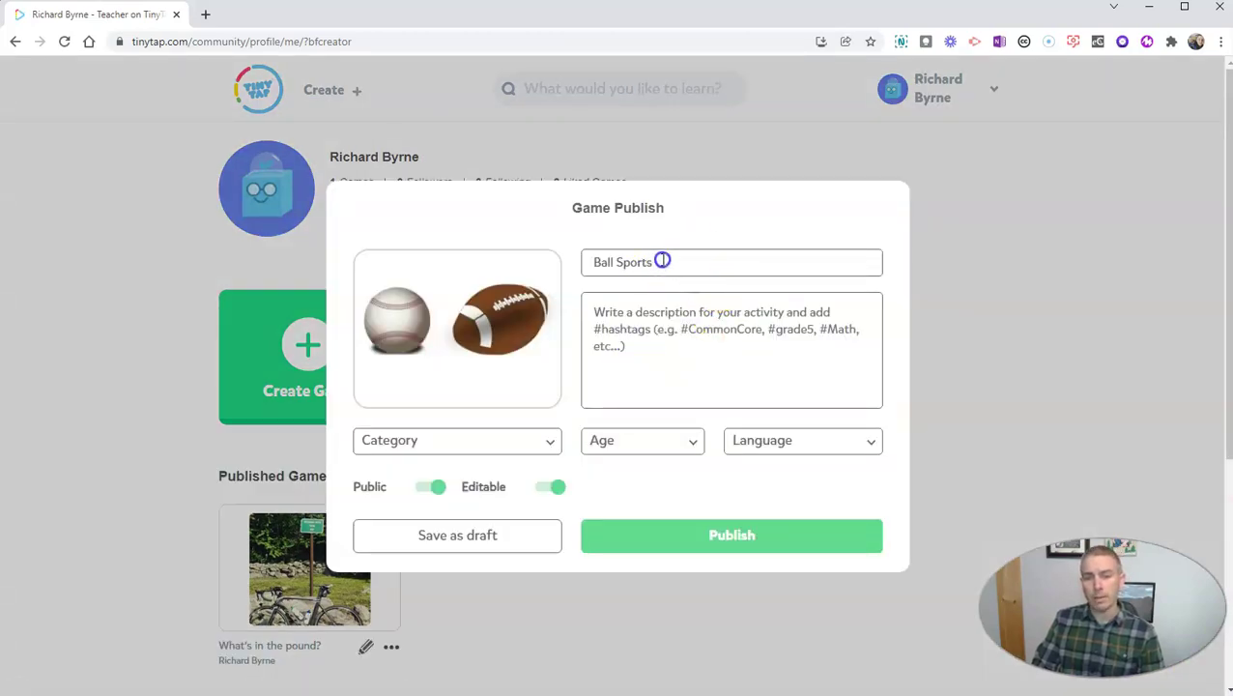
left_click(639, 322)
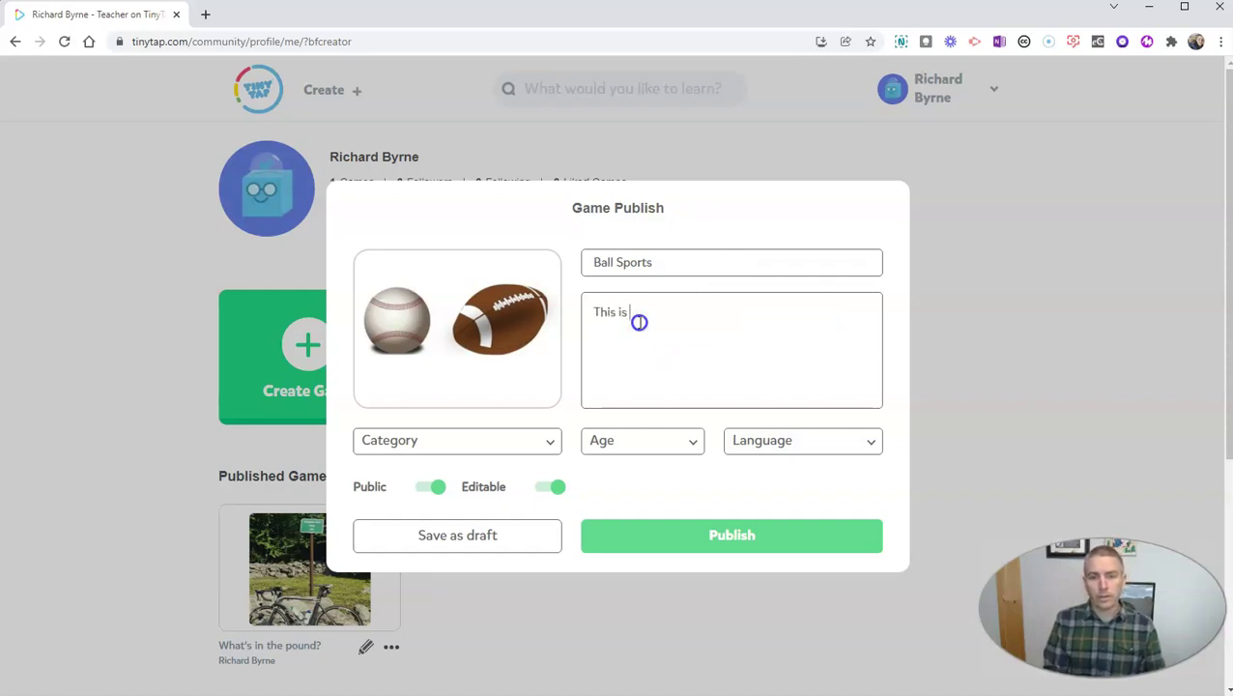
type("This is a game to practice identy")
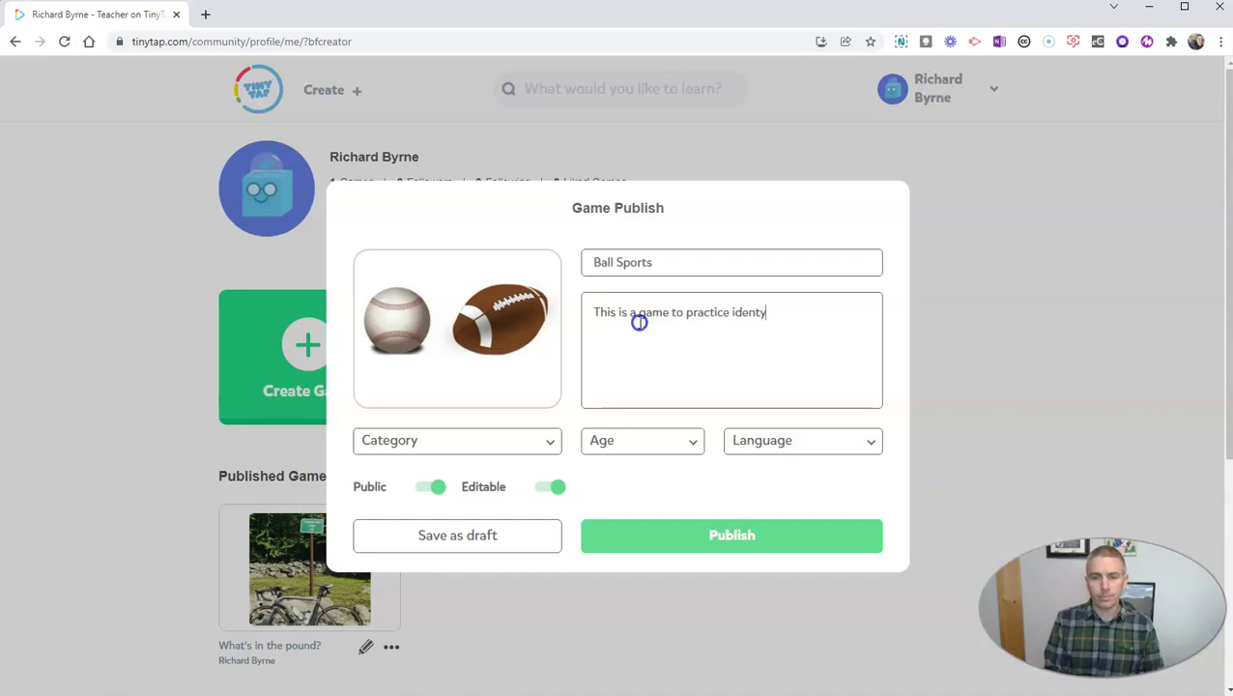
key("BackSpace")
type("ifyin")
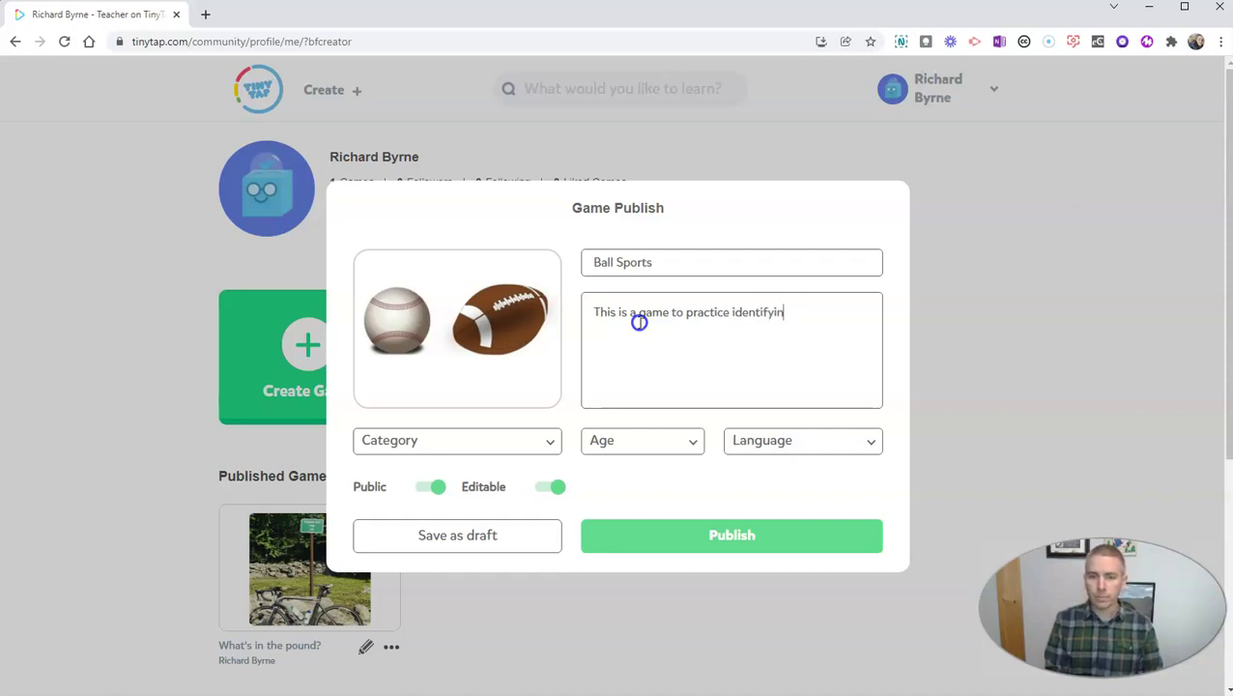
type("g the balls used")
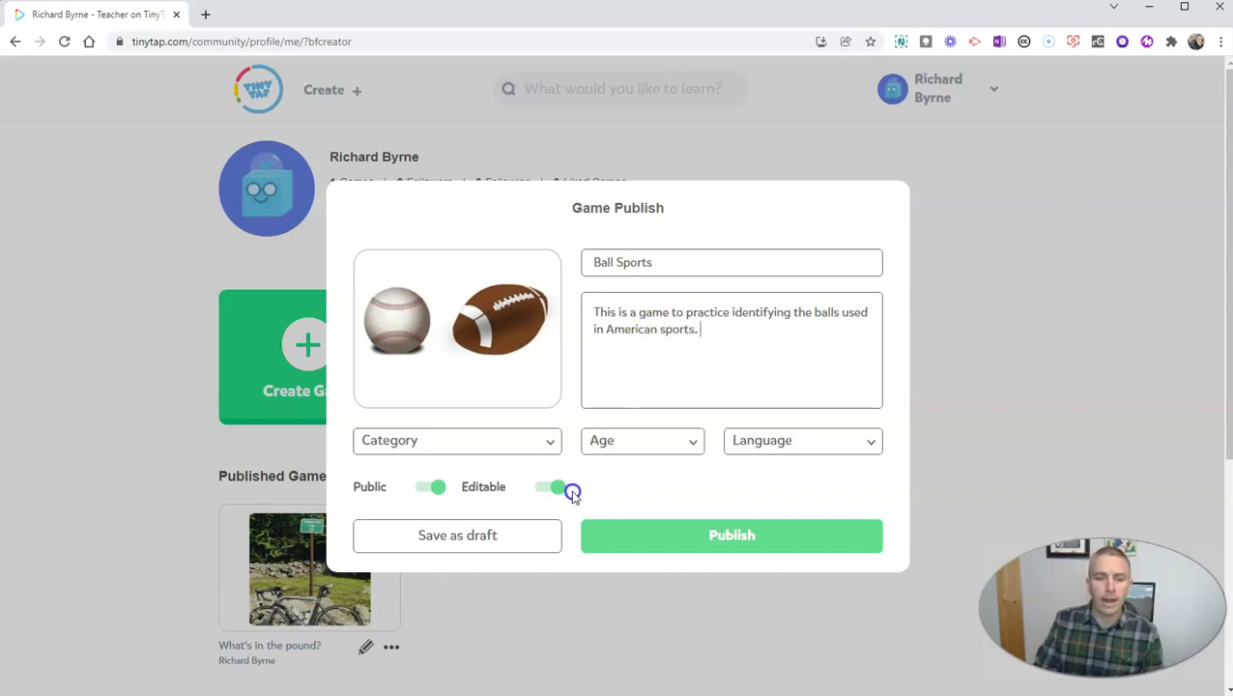
Set the game's category to Sports/P.E
left_click(518, 452)
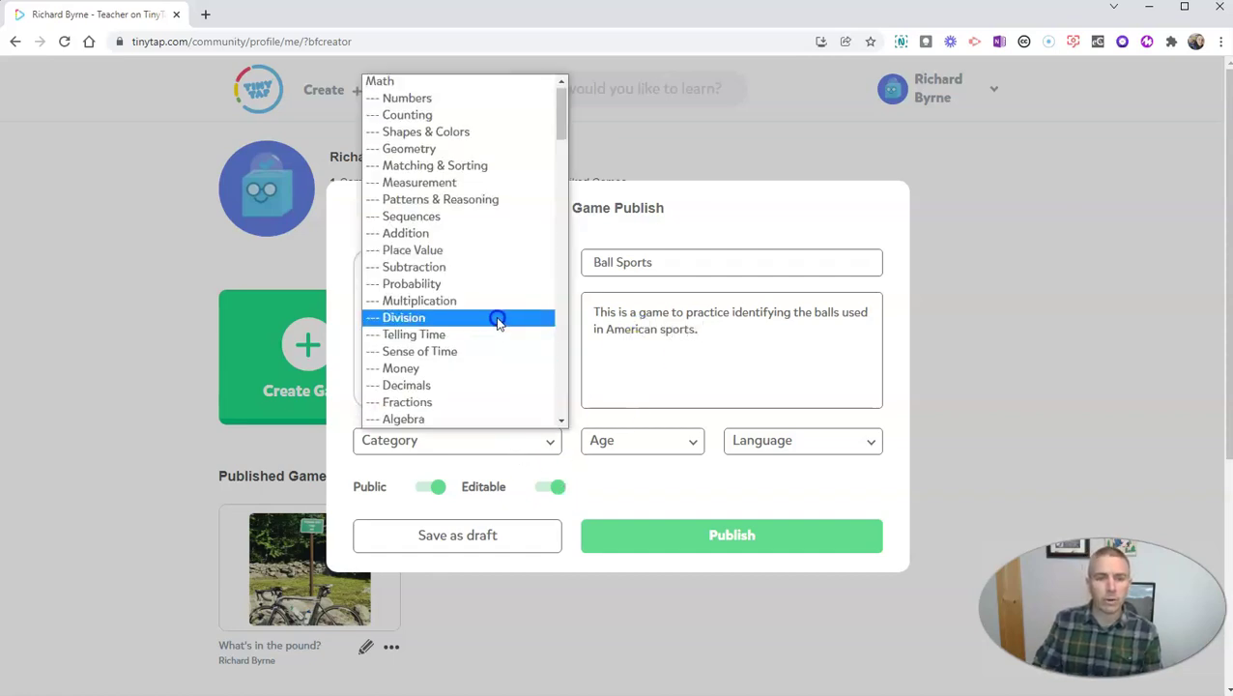
scroll(494, 321, "down", 5)
scroll(488, 338, "down", 8)
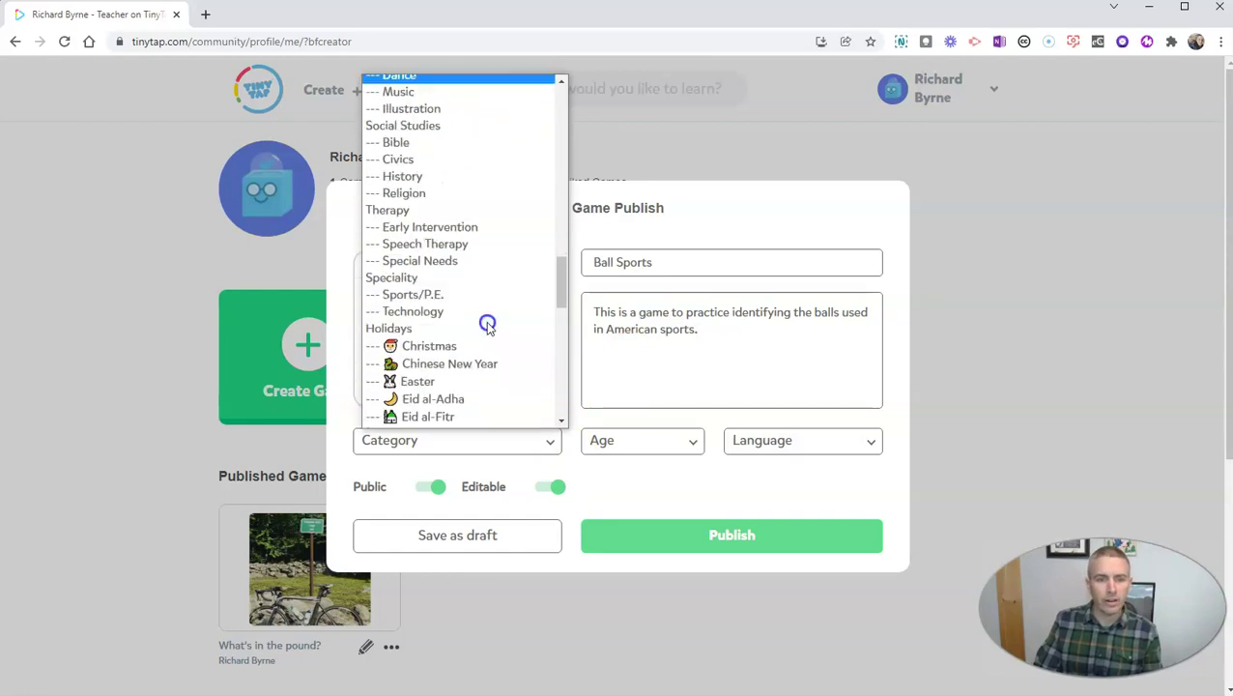
scroll(488, 338, "up", 3)
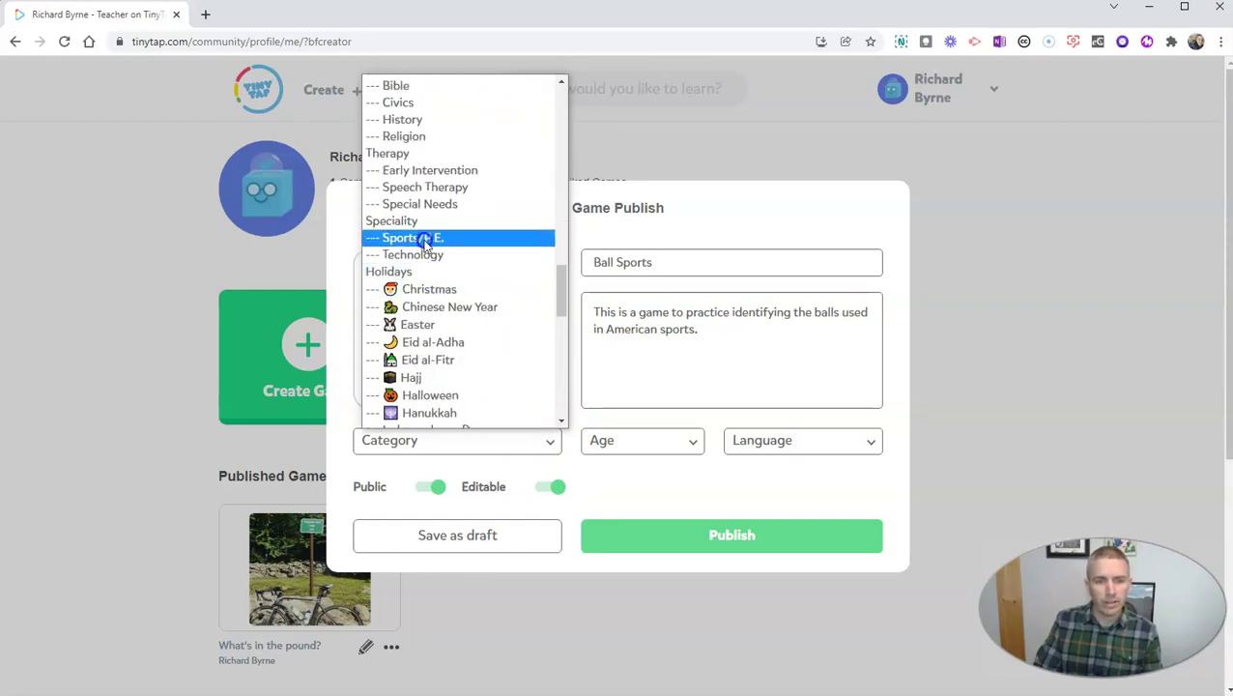
left_click(426, 239)
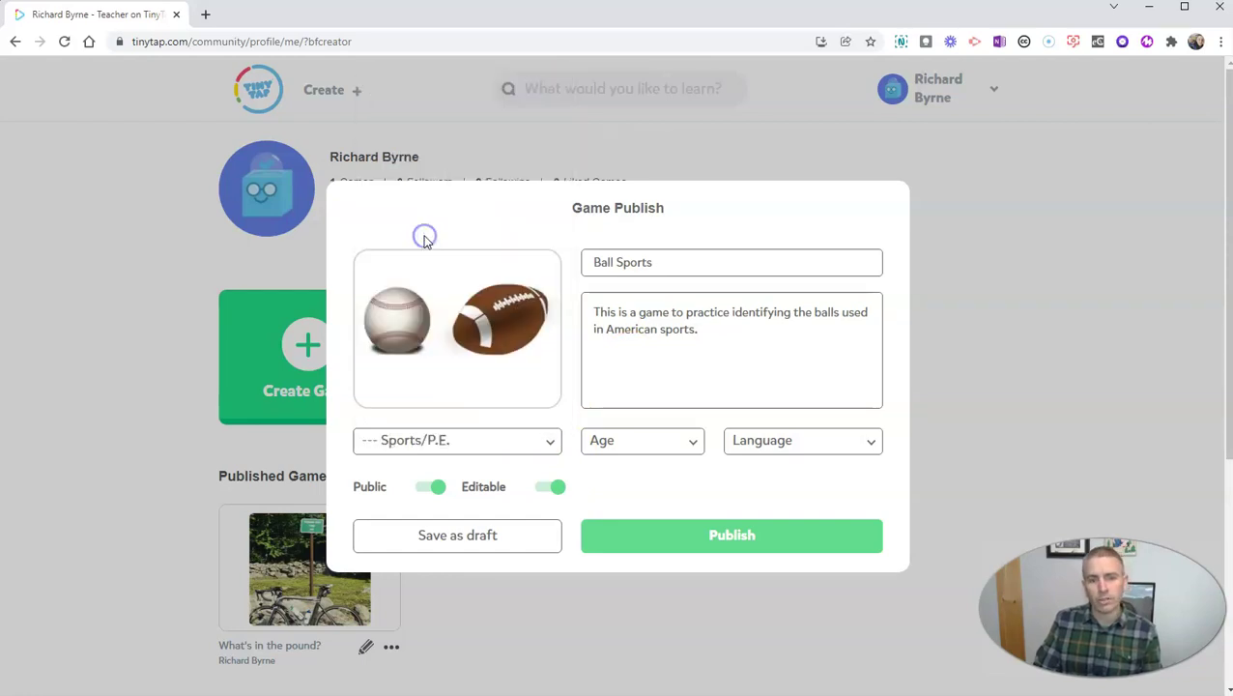
Set the game's age group to 7-8 and its language to English
left_click(660, 446)
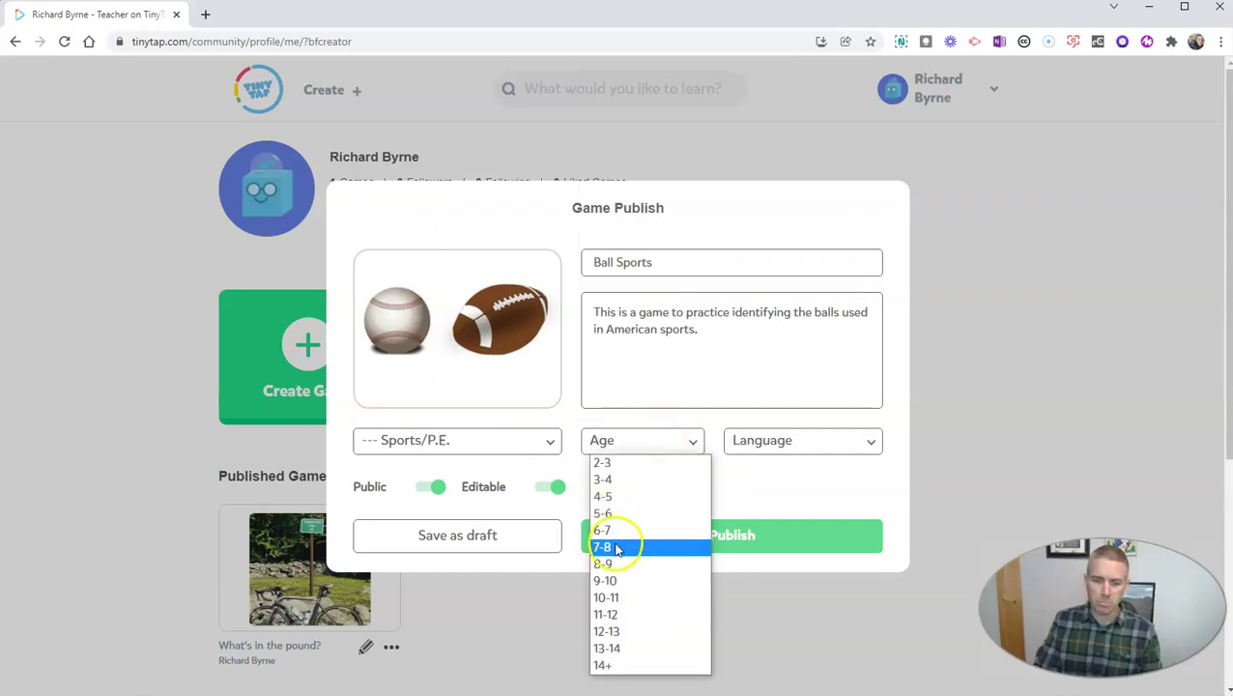
left_click(615, 548)
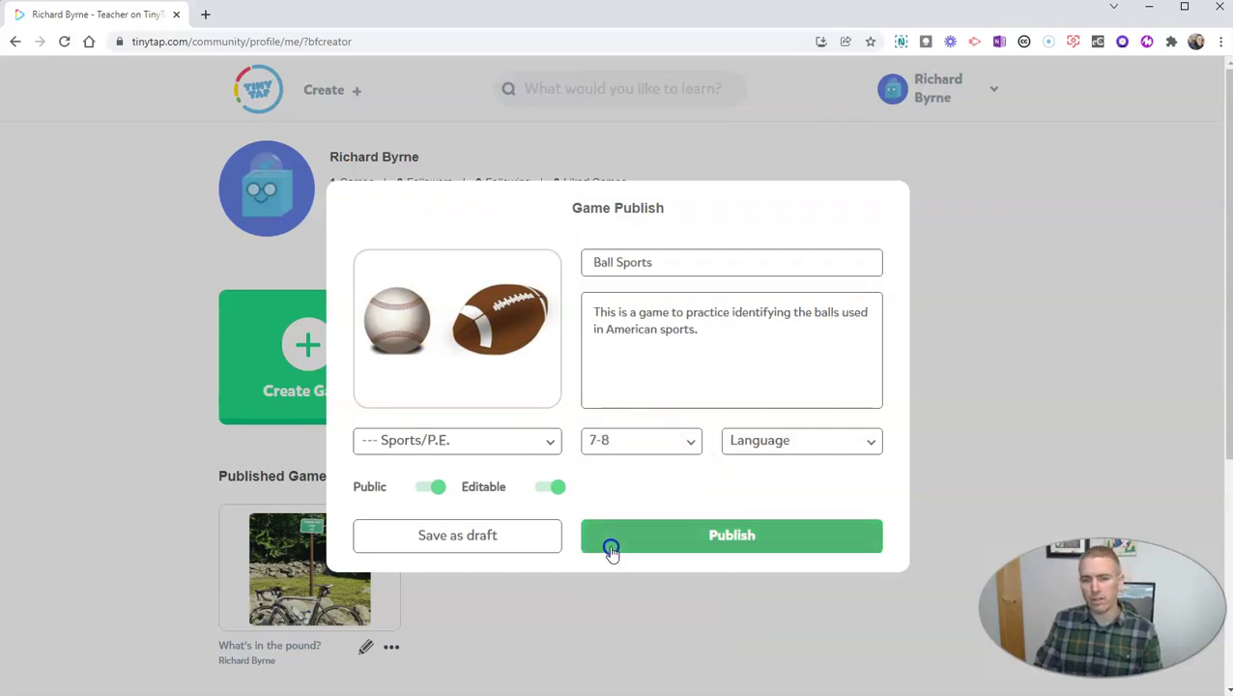
left_click(775, 442)
scroll(784, 415, "down", 2)
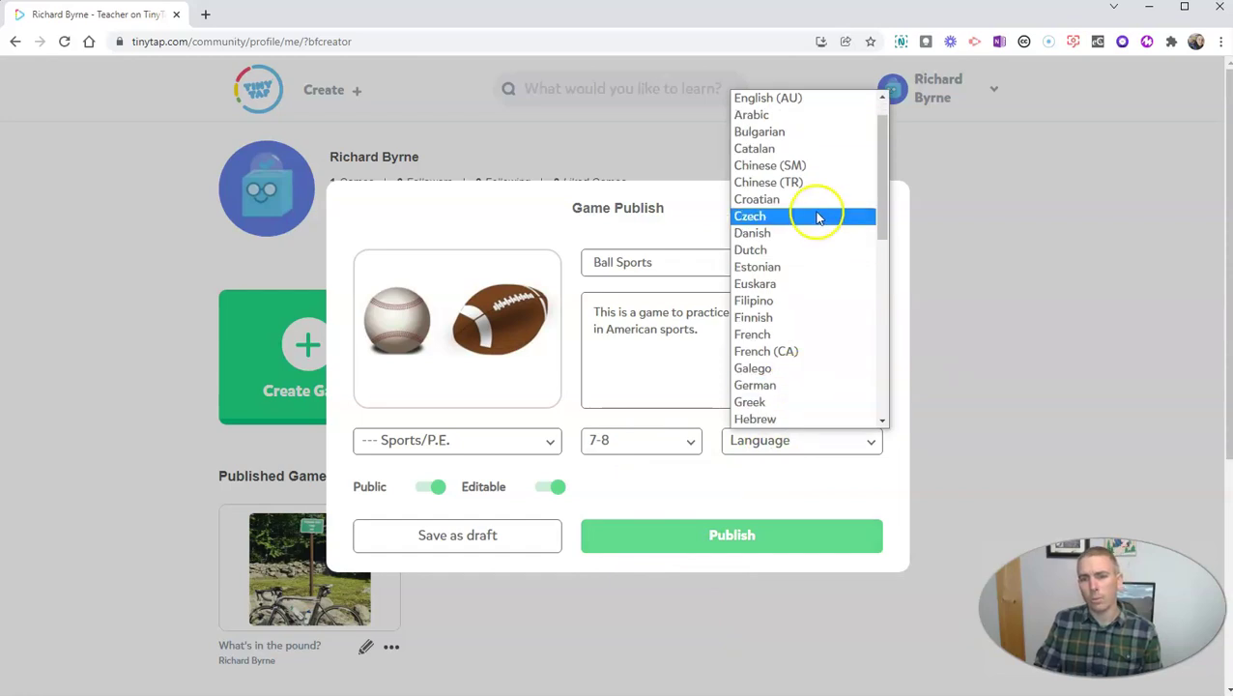
scroll(816, 246, "up", 2)
left_click(789, 100)
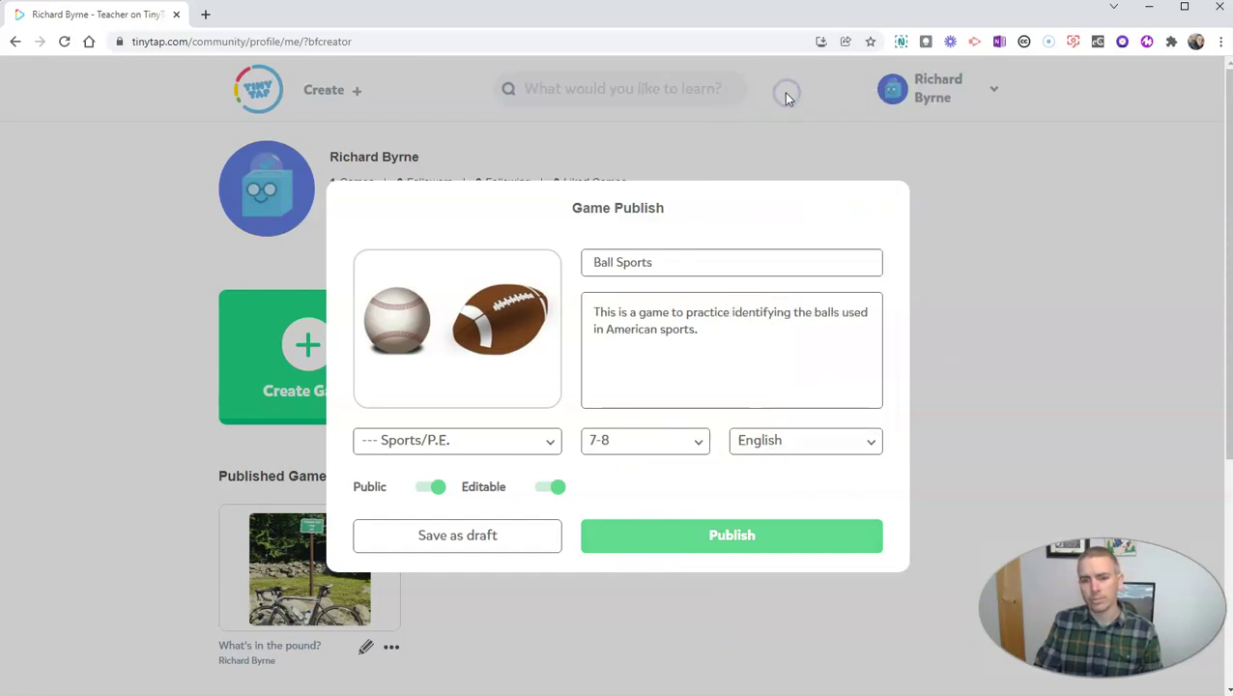
Publish the game with Public on and Editable turned off
left_click(424, 497)
left_click(430, 493)
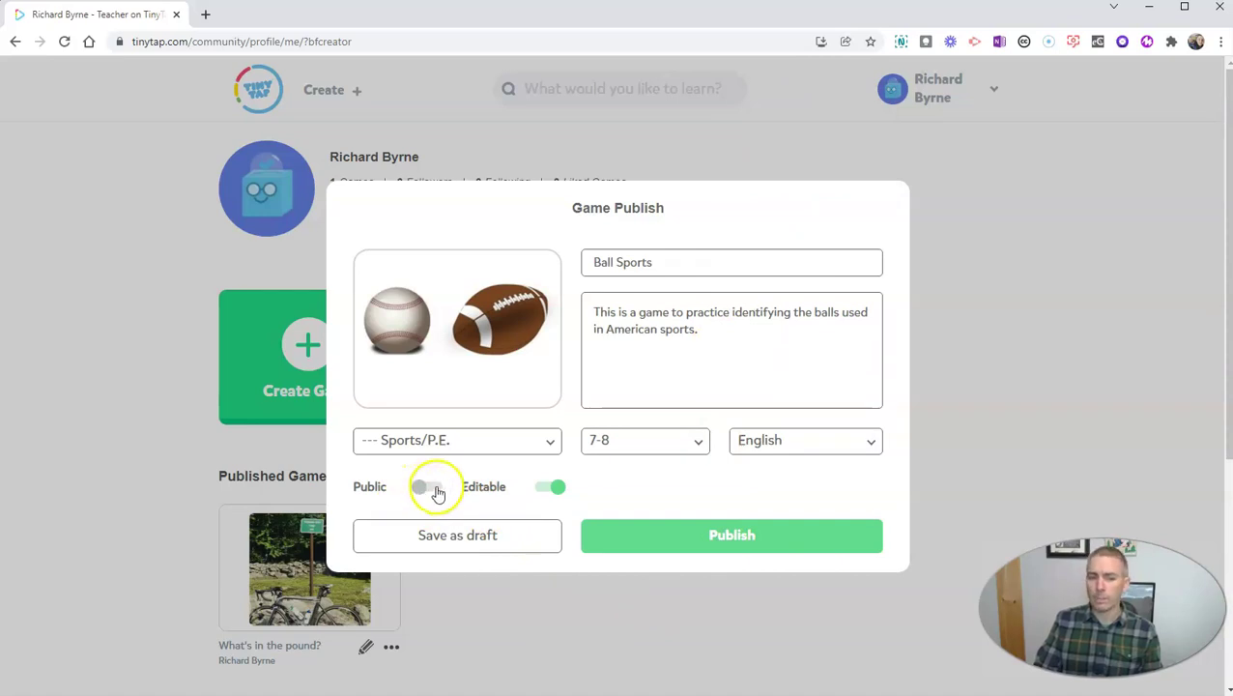
left_click(548, 490)
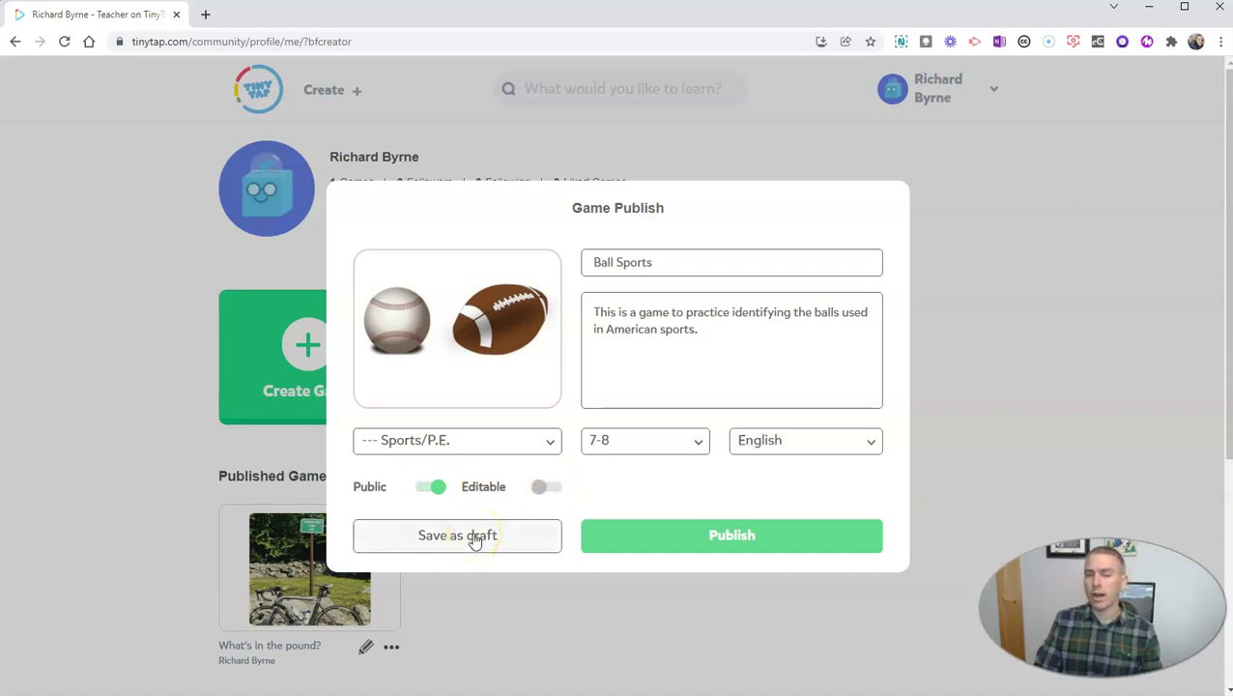
left_click(751, 543)
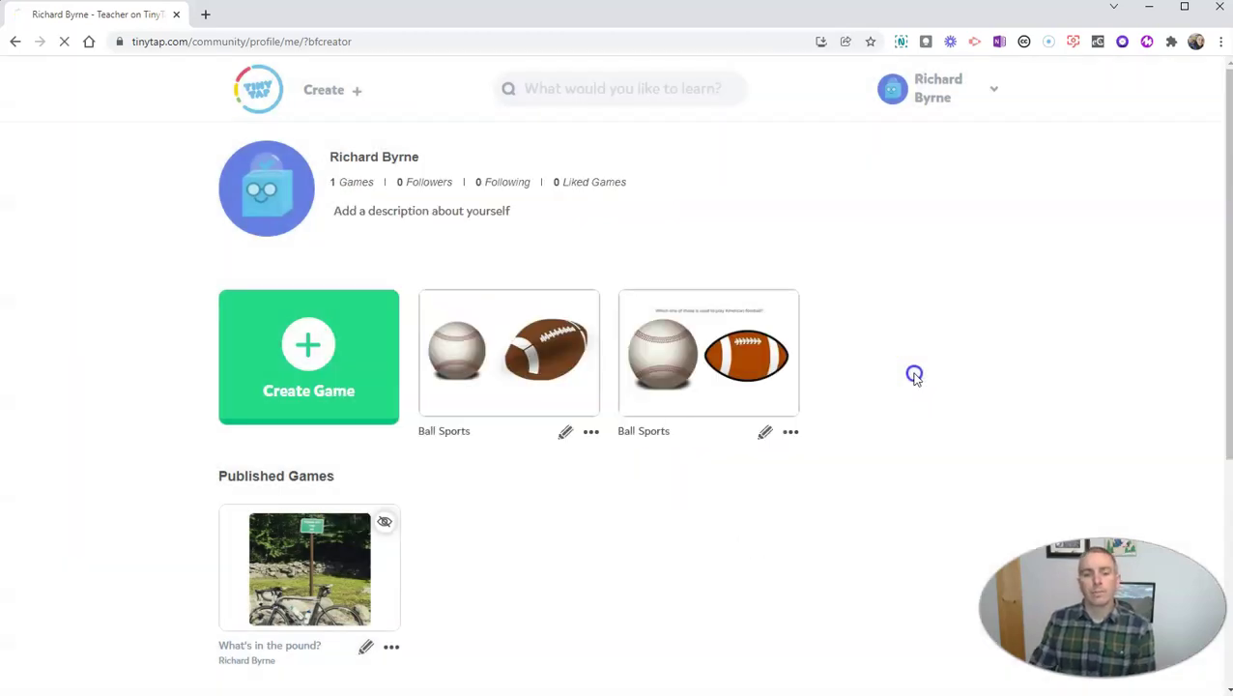
left_click(872, 461)
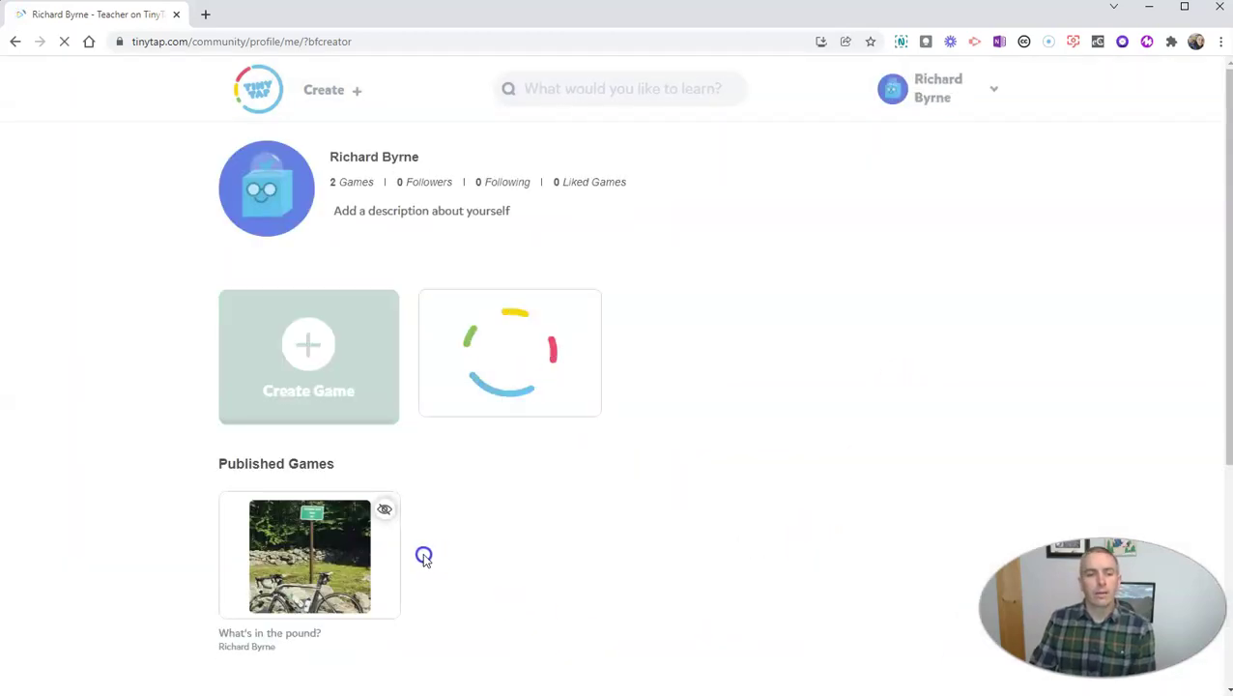
Review the available options for the published game "What's in the pound?" on the profile page
left_click(402, 418)
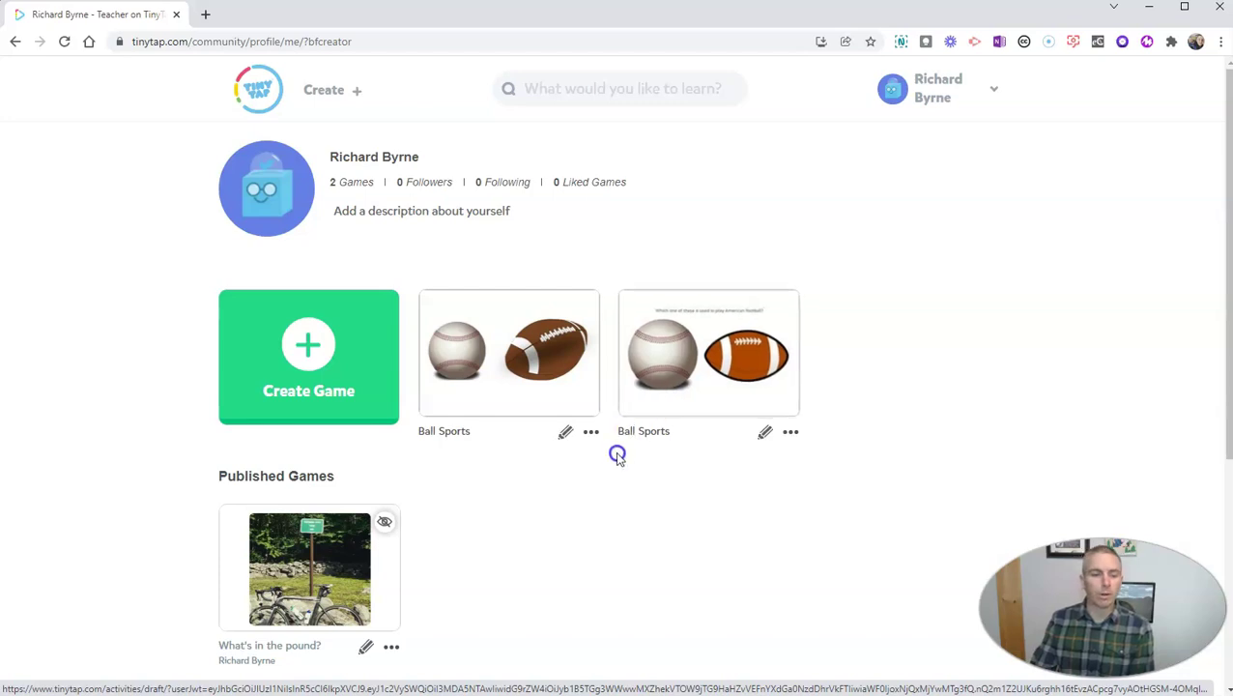
left_click(380, 616)
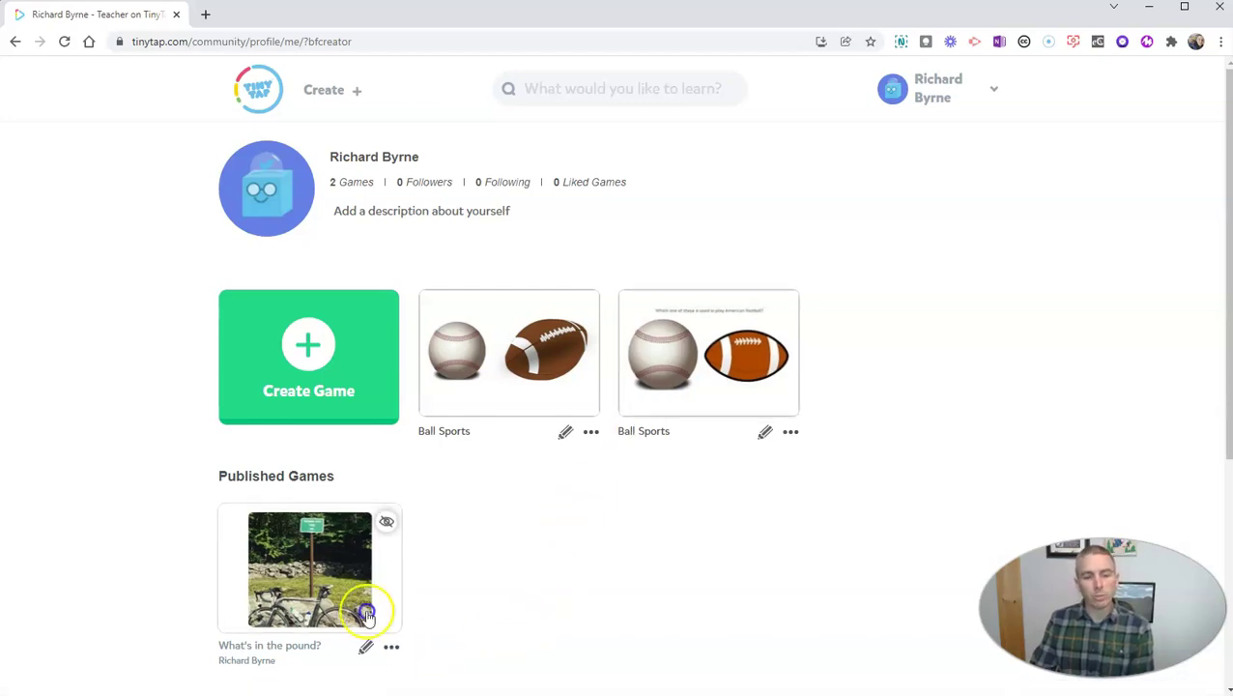
left_click(391, 651)
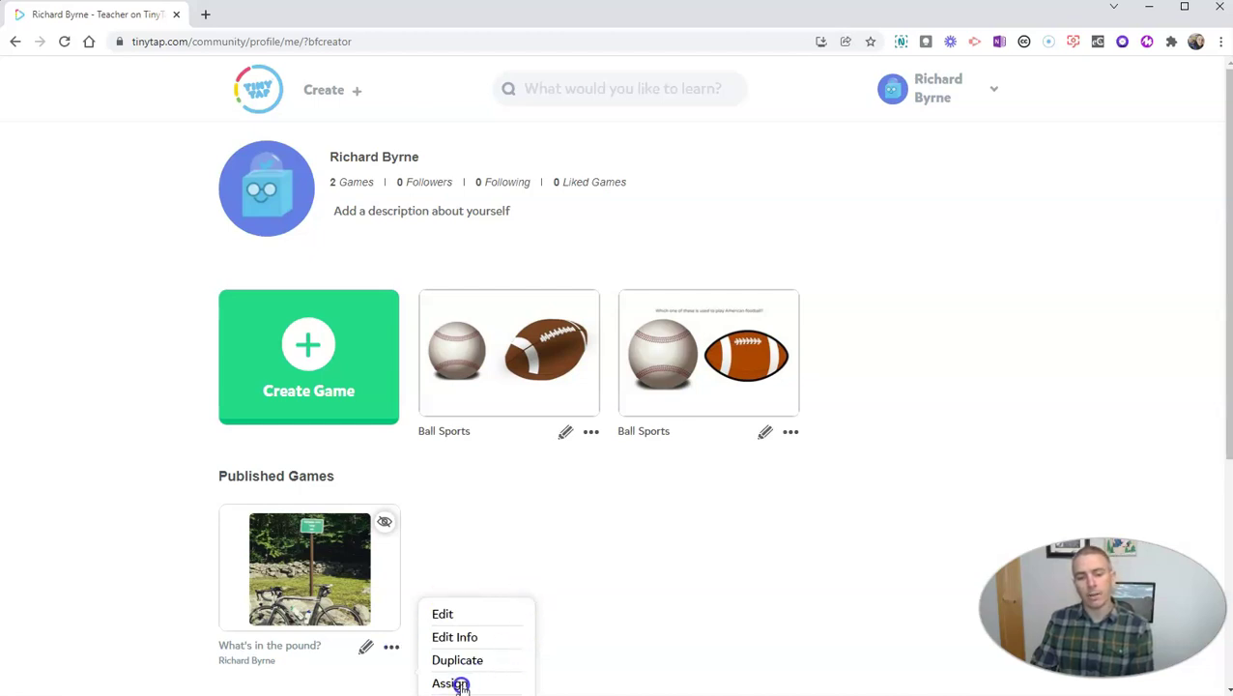
scroll(592, 633, "down", 1)
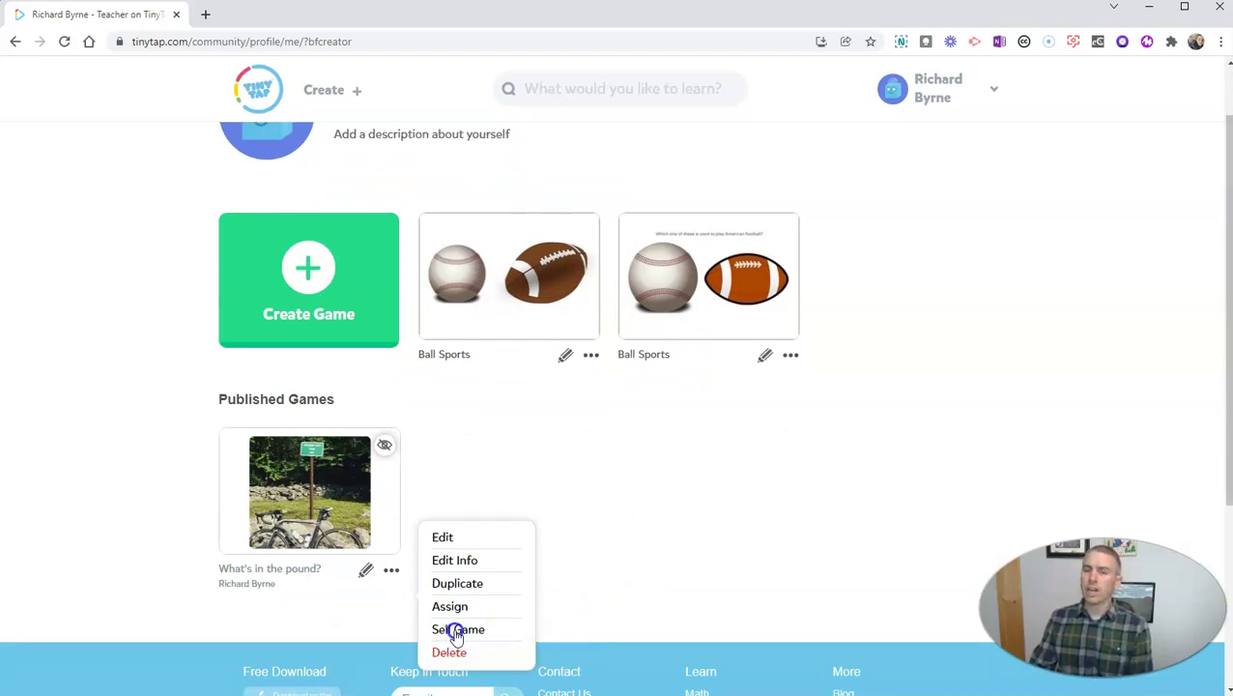
left_click(612, 596)
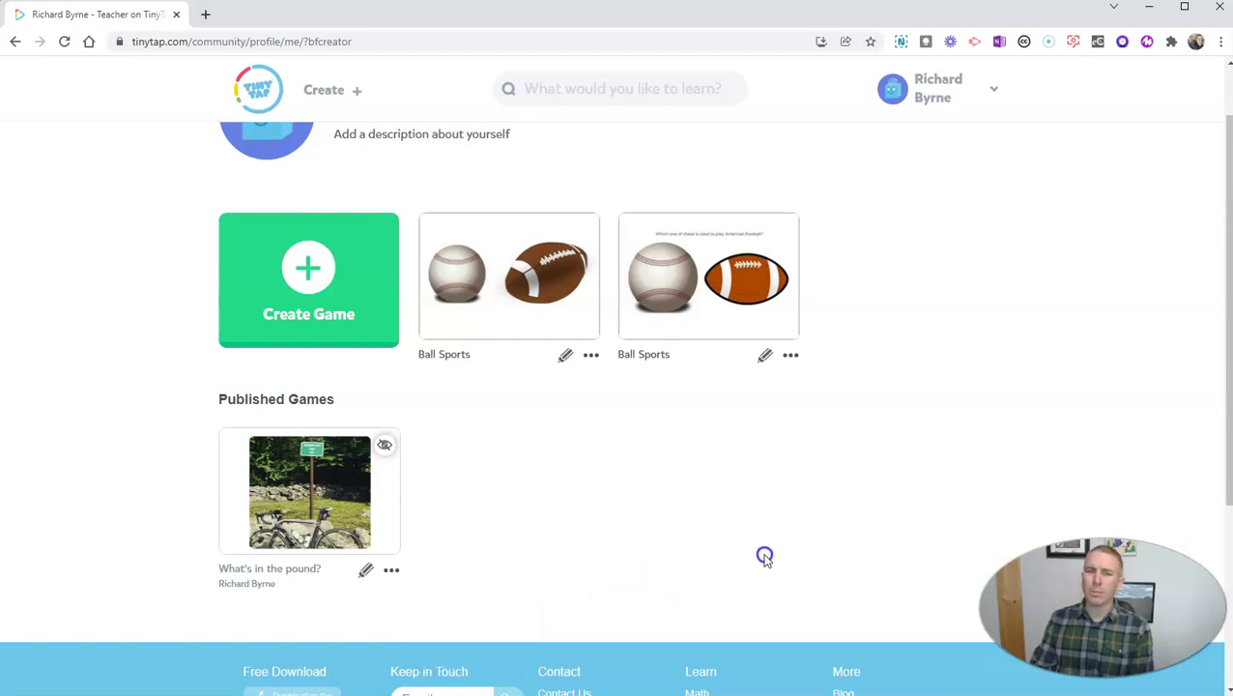
scroll(766, 558, "up", 1)
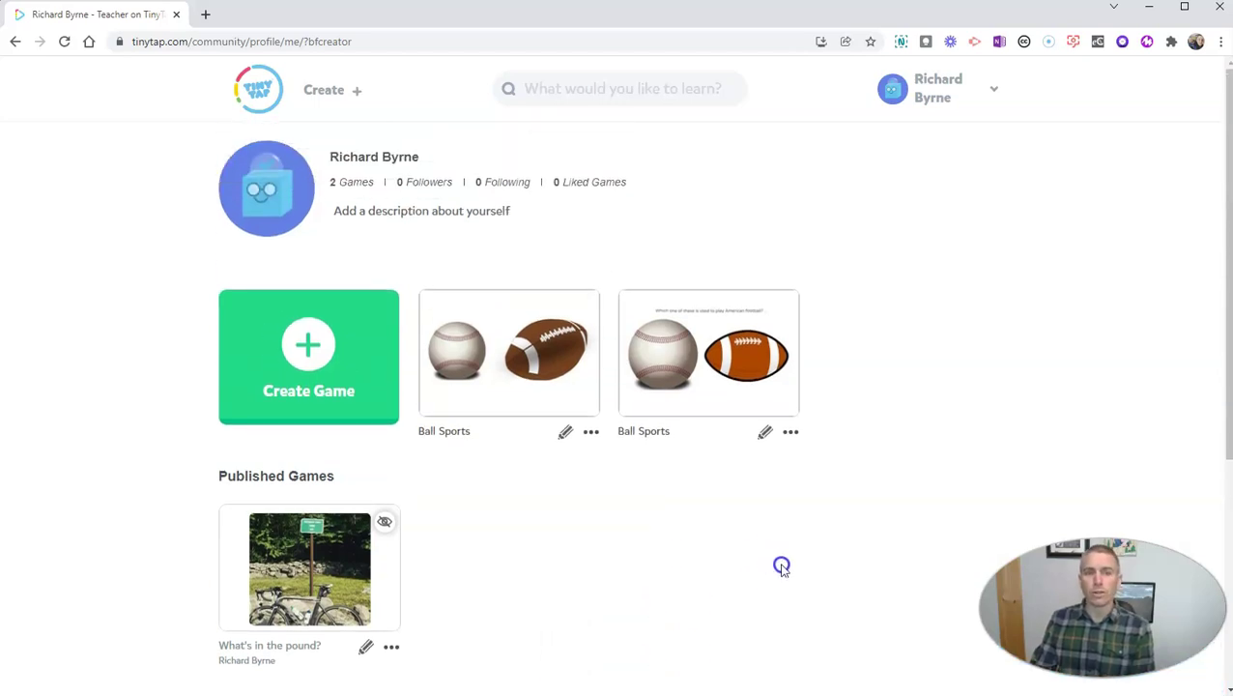